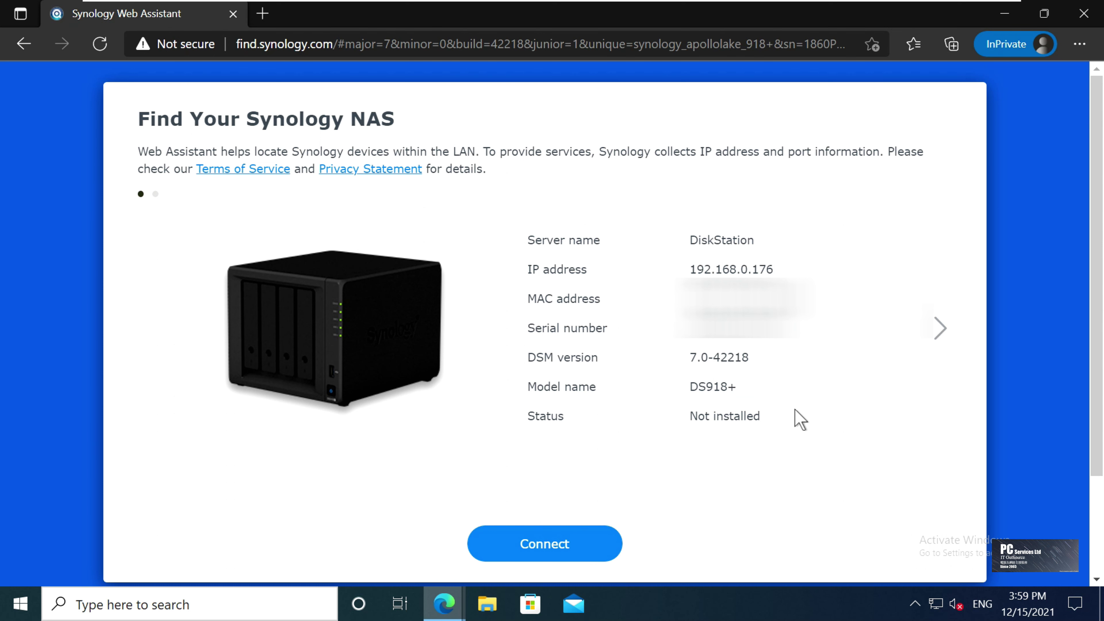
Connect to the DS918+ and accept the EULA and the Privacy Statement
{"action": "left_click", "coordinate": [577, 561]}
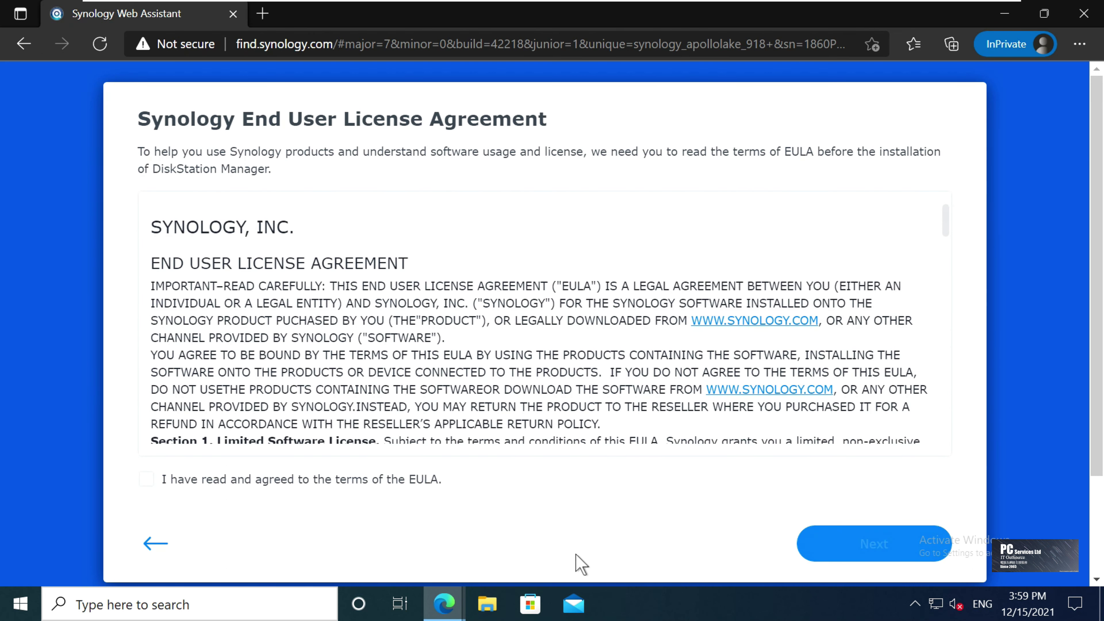
{"action": "left_click", "coordinate": [225, 482]}
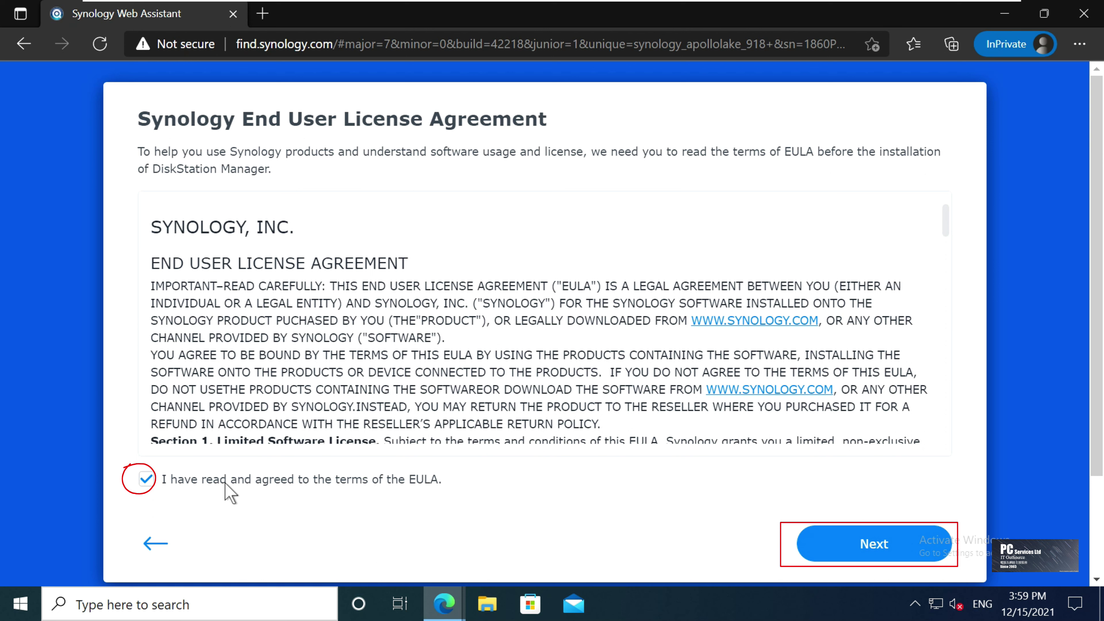
{"action": "left_click", "coordinate": [826, 555]}
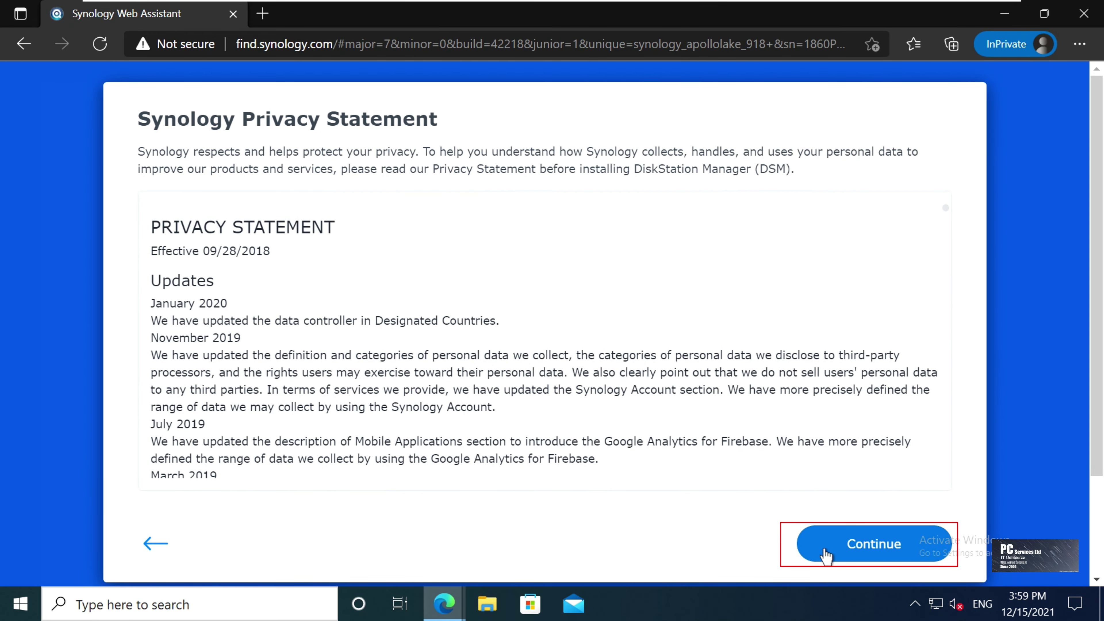
{"action": "left_click", "coordinate": [826, 556]}
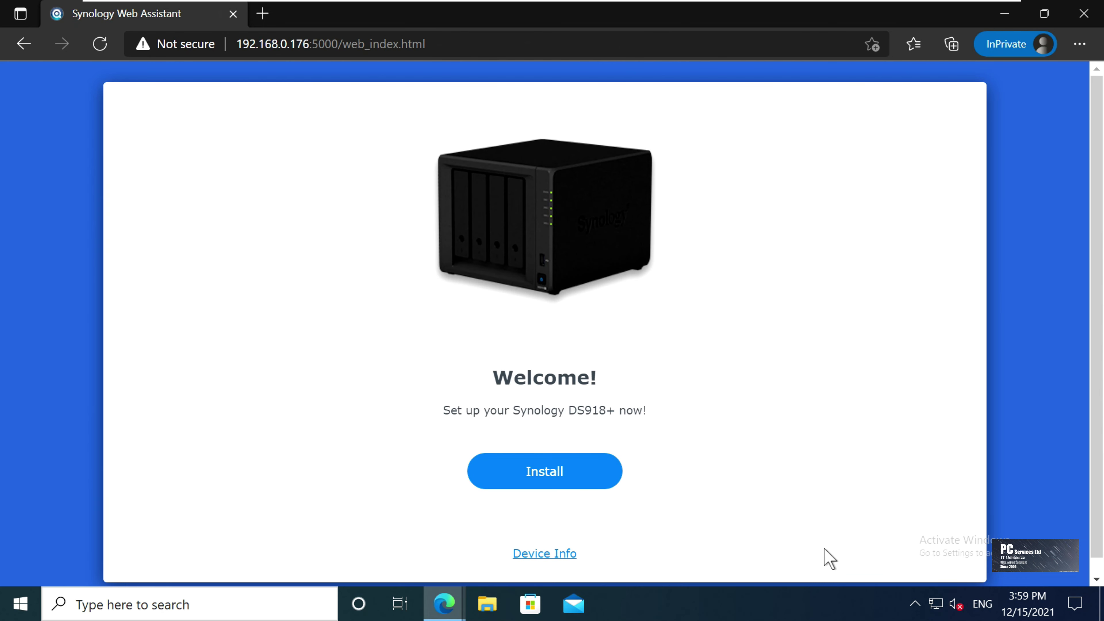
Install the automatically downloaded latest DSM, confirming that all data on drives 1–4 will be erased
{"action": "left_click", "coordinate": [531, 475]}
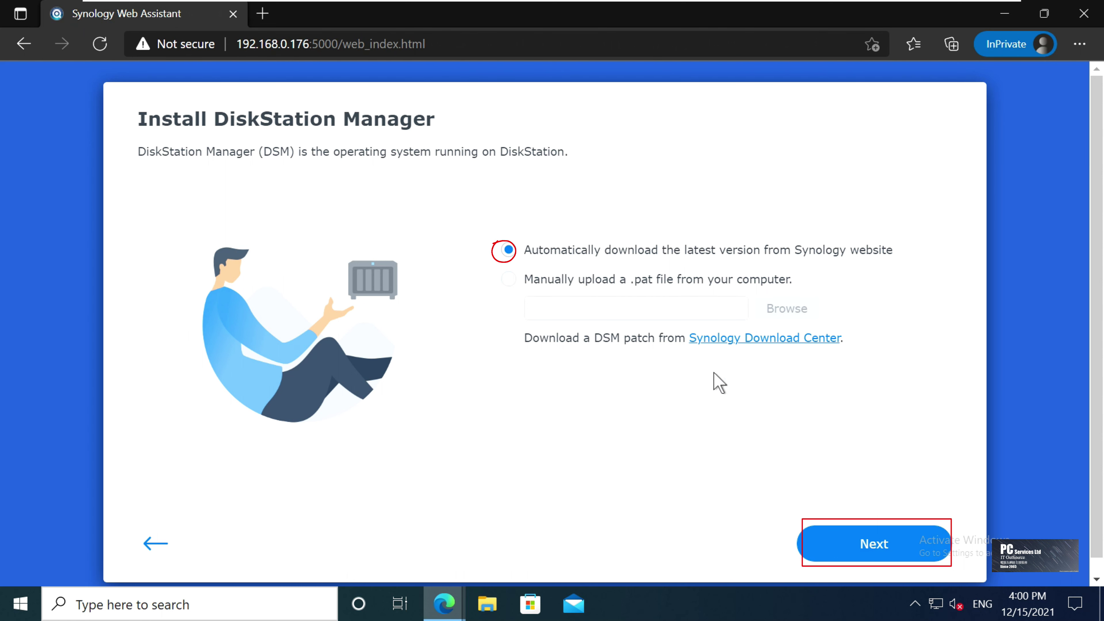
{"action": "left_click", "coordinate": [815, 544]}
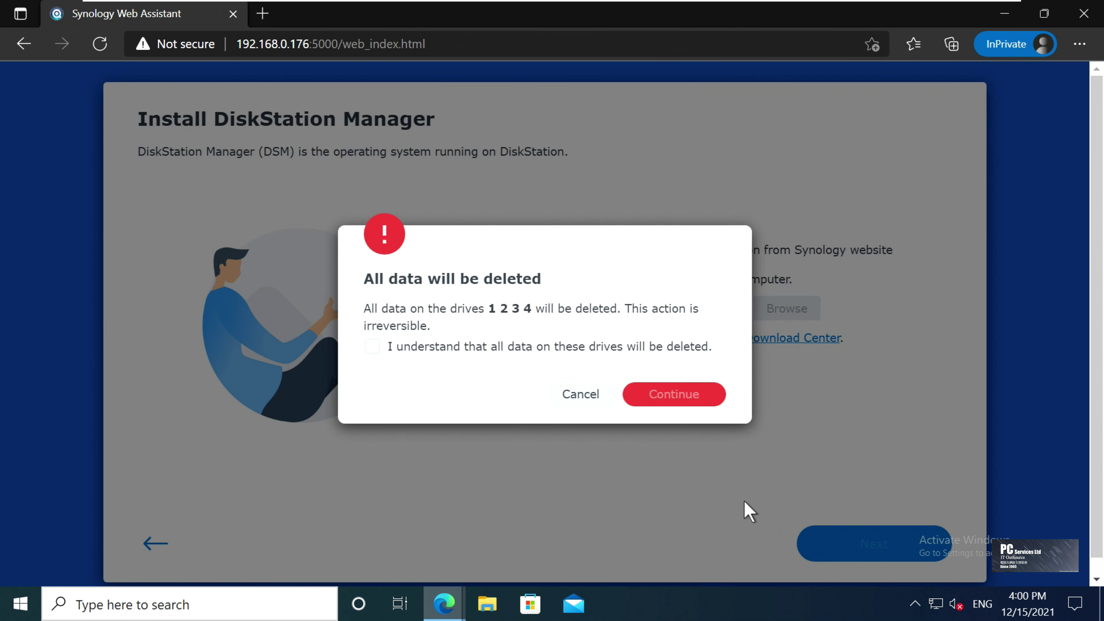
{"action": "left_click", "coordinate": [427, 351]}
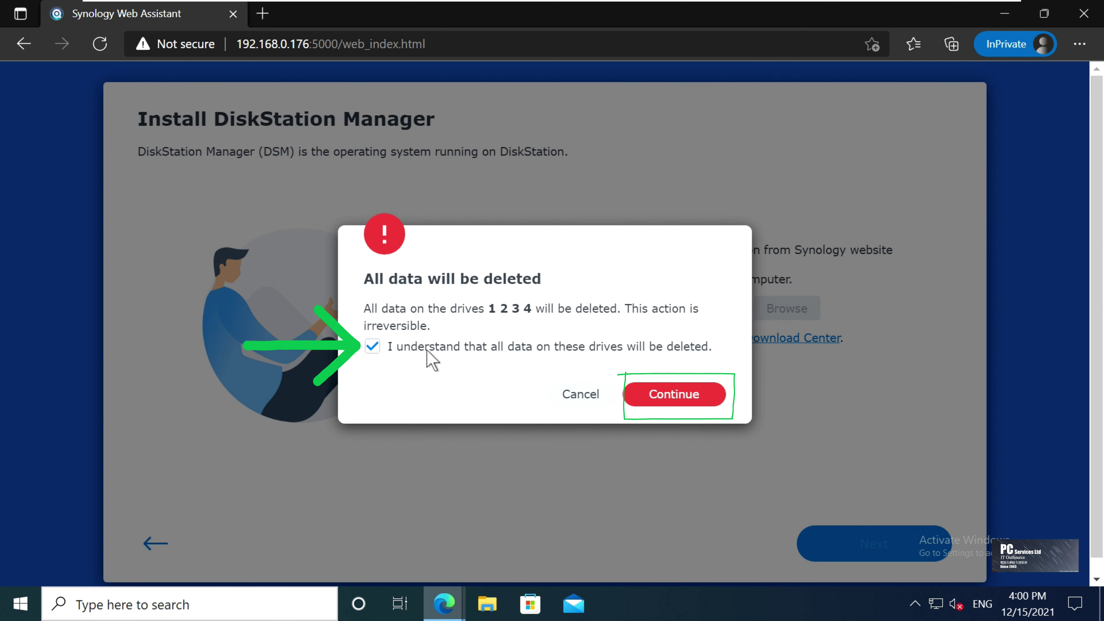
{"action": "left_click", "coordinate": [695, 405]}
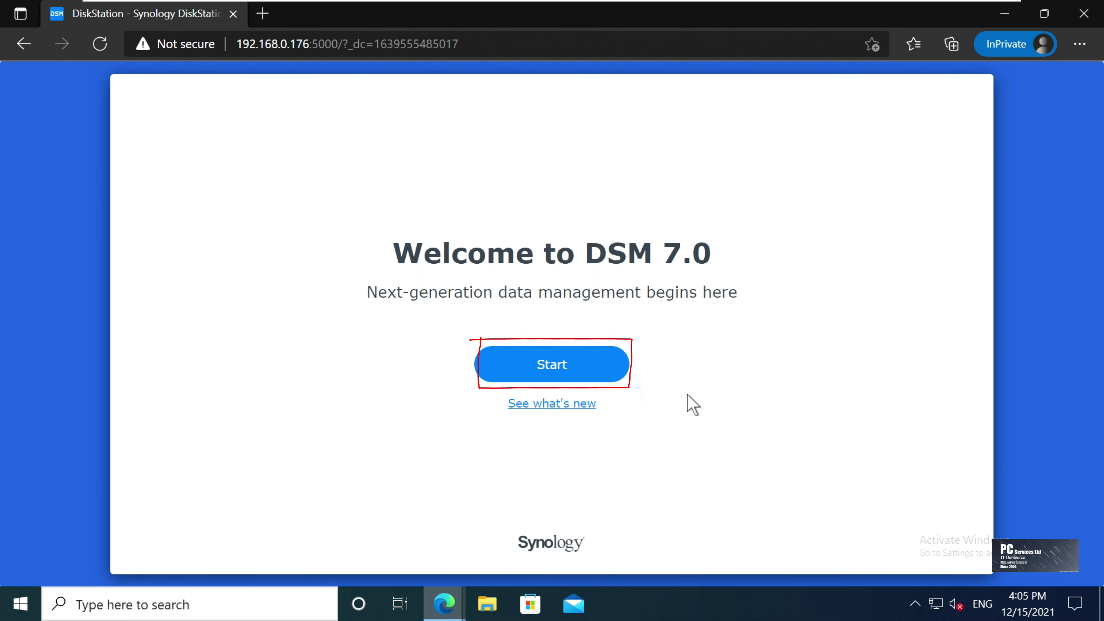
Name the device AnyName and create the administrator account testlab with a password
{"action": "left_click", "coordinate": [613, 374]}
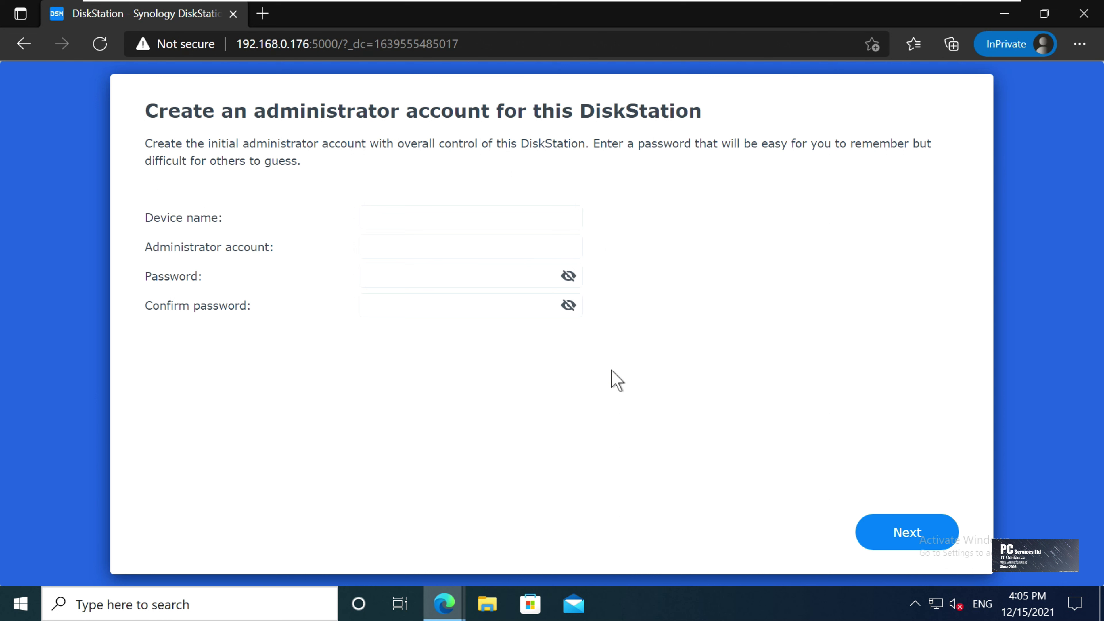
{"action": "left_click", "coordinate": [440, 228]}
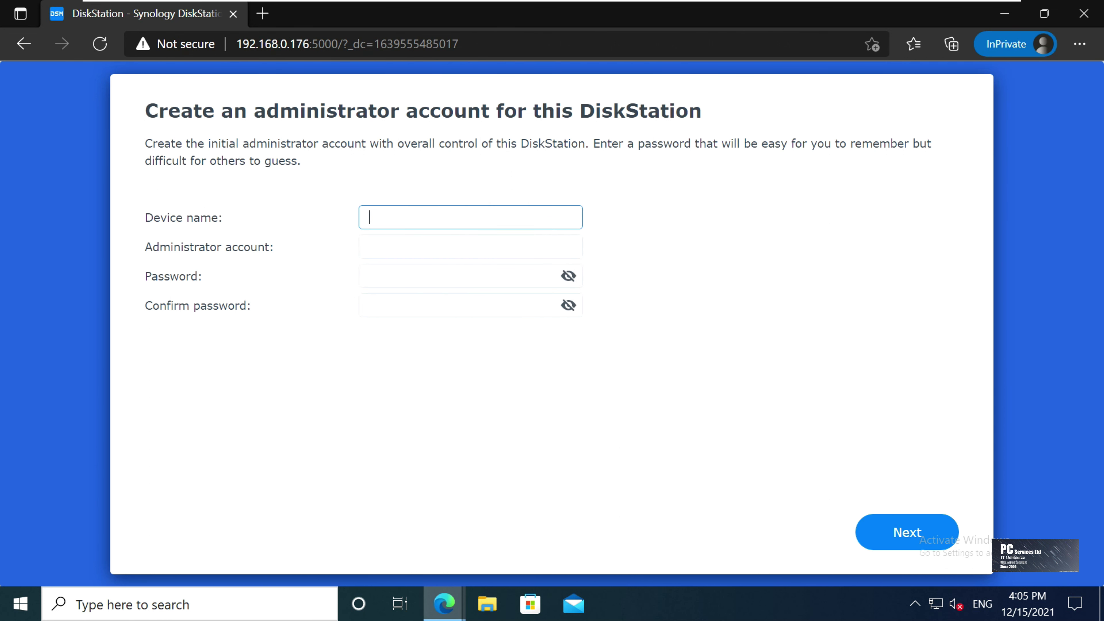
{"action": "type", "text": "AnyName"}
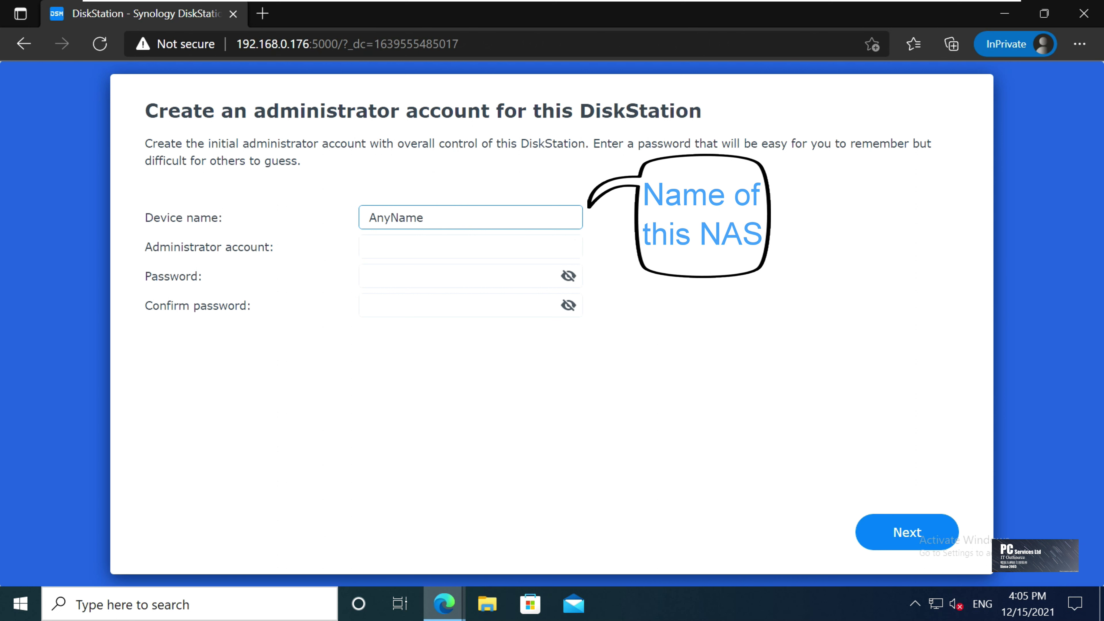
{"action": "key", "text": "Tab"}
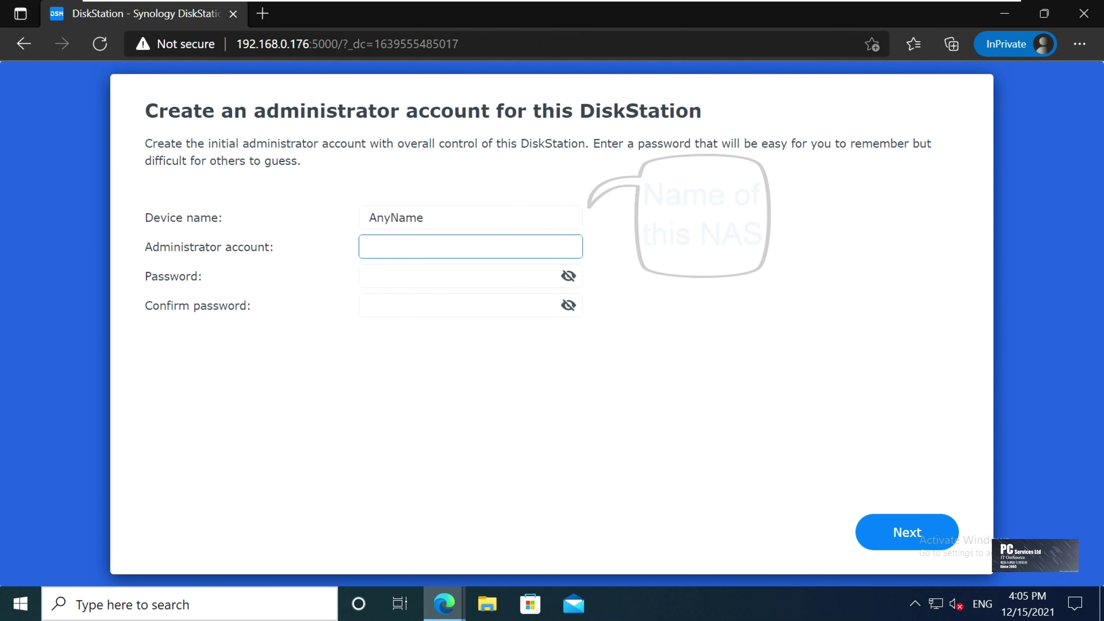
{"action": "type", "text": "testlab"}
{"action": "key", "text": "Tab"}
{"action": "type", "text": "•••"}
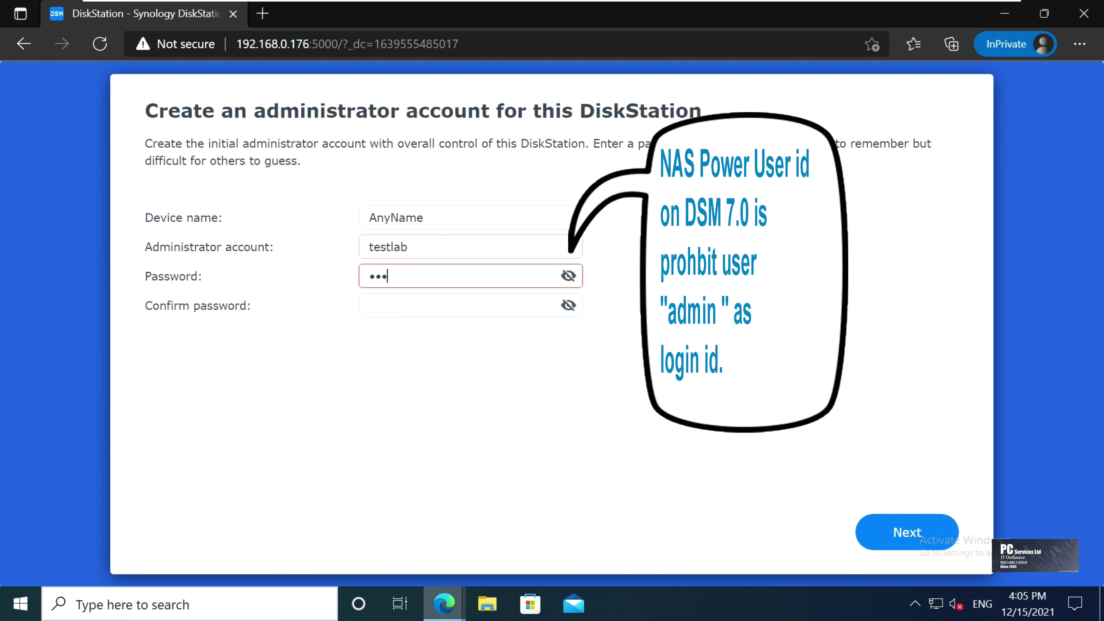
{"action": "type", "text": "••••••"}
{"action": "key", "text": "Tab"}
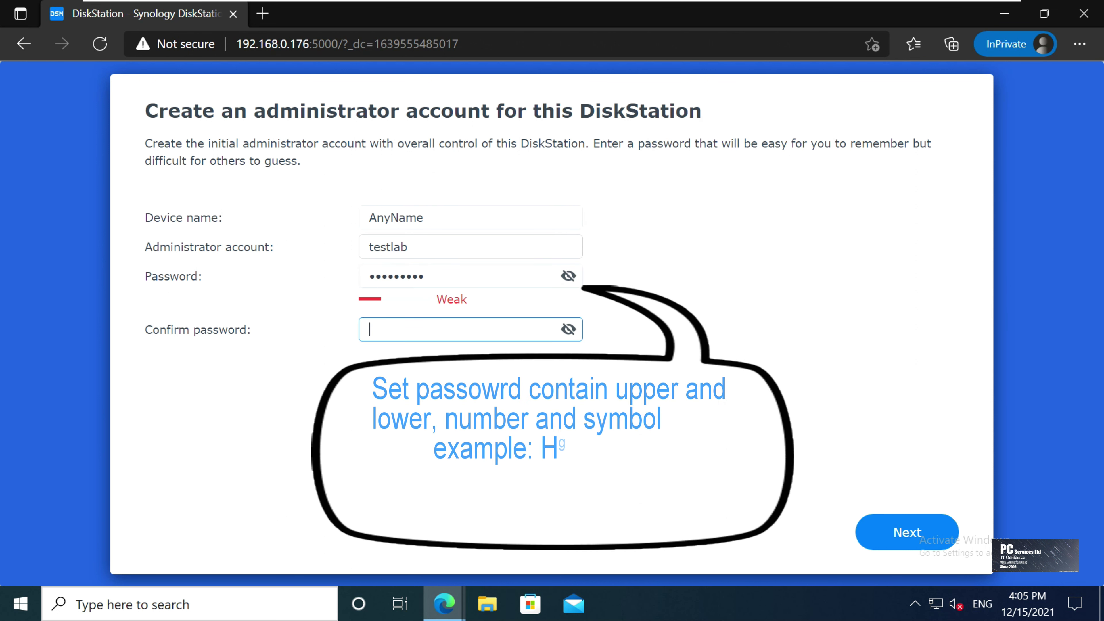
{"action": "type", "text": "•••••••••"}
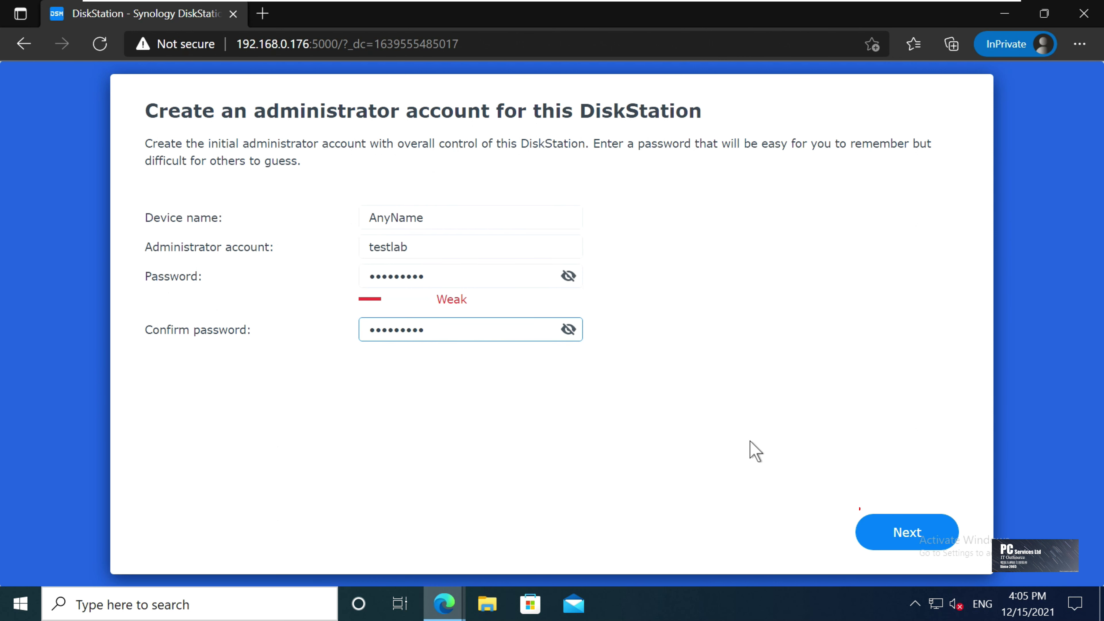
{"action": "left_click", "coordinate": [892, 528]}
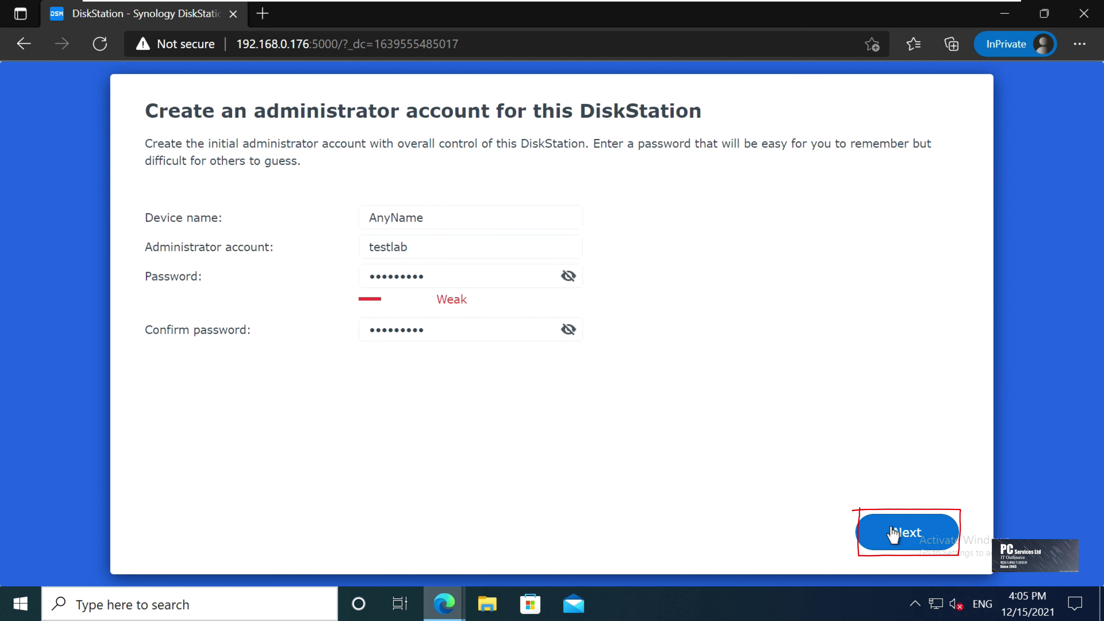
{"action": "left_click", "coordinate": [896, 533]}
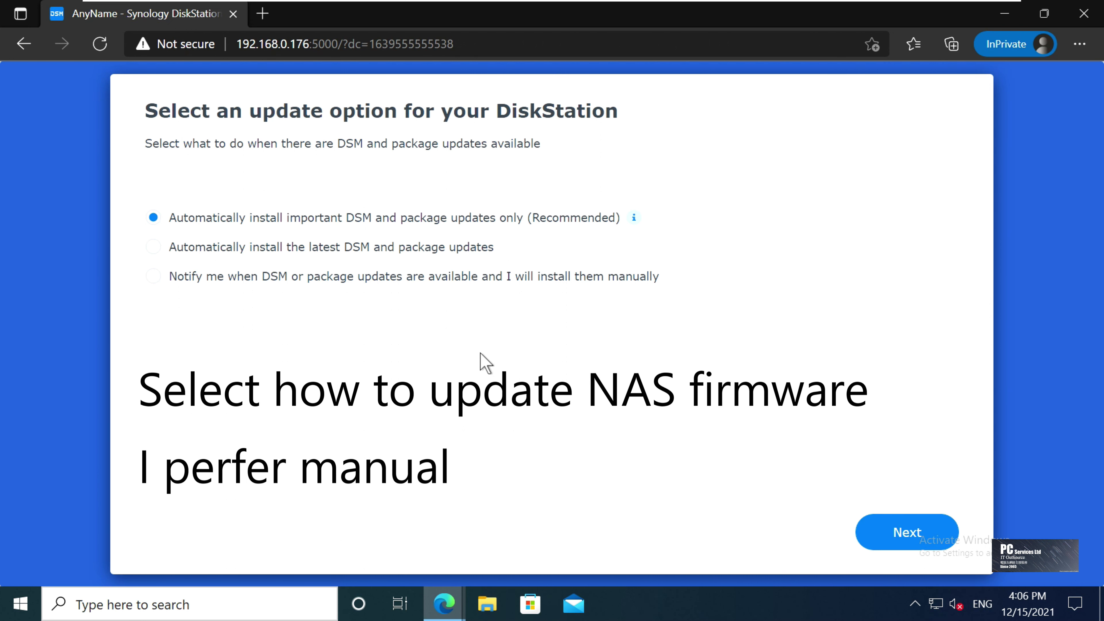
Choose notifications with manual update installation, skip the Synology Account, and decline device analytics
{"action": "left_click", "coordinate": [426, 278]}
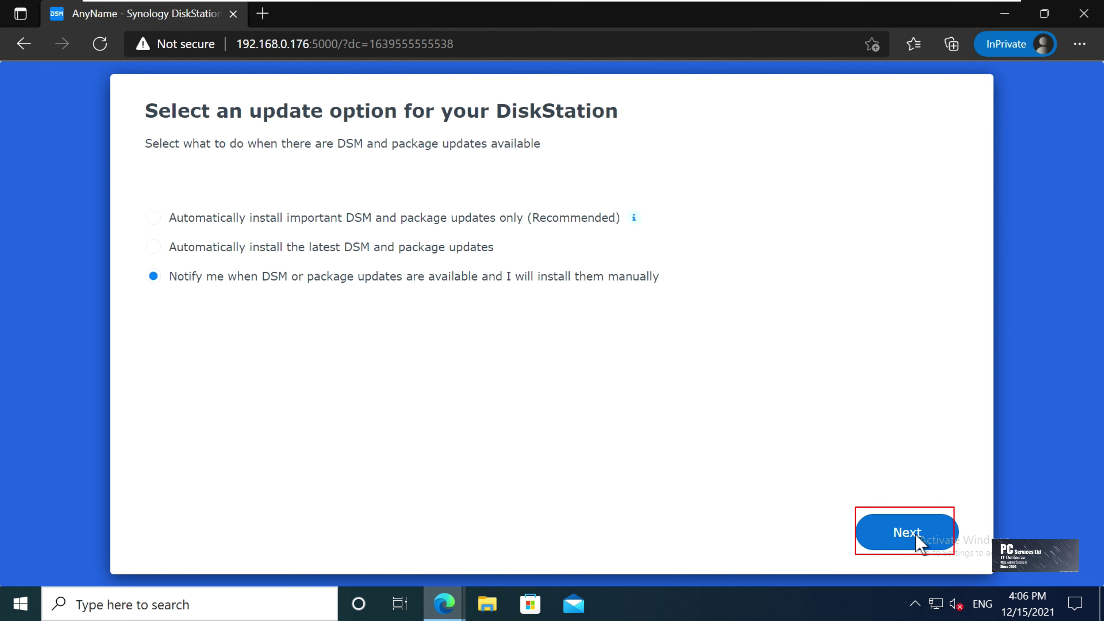
{"action": "left_click", "coordinate": [917, 539]}
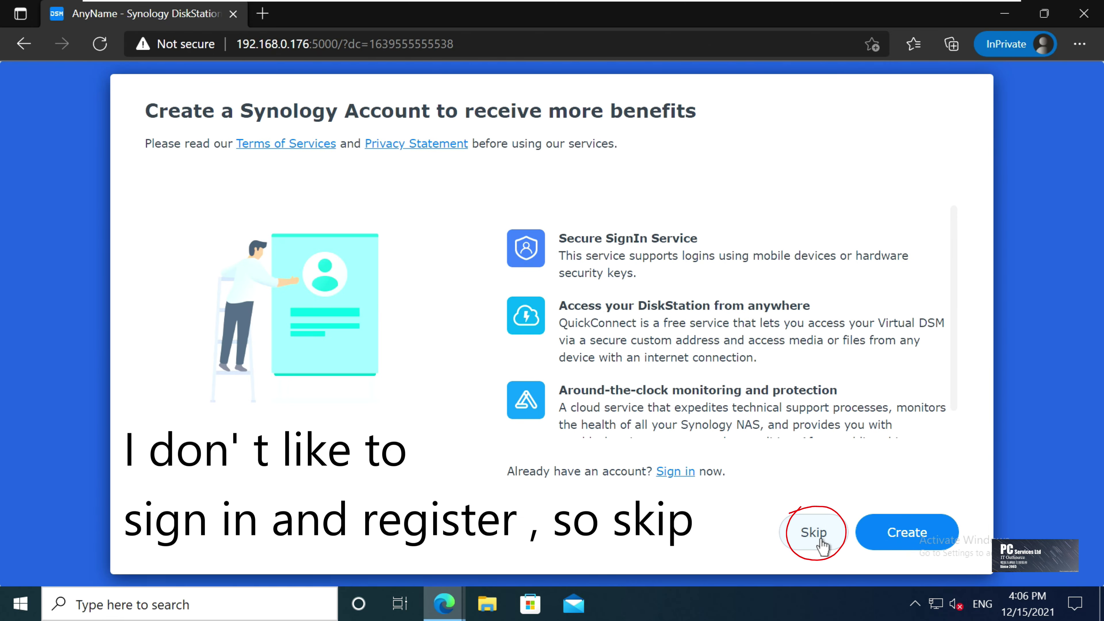
{"action": "left_click", "coordinate": [823, 545]}
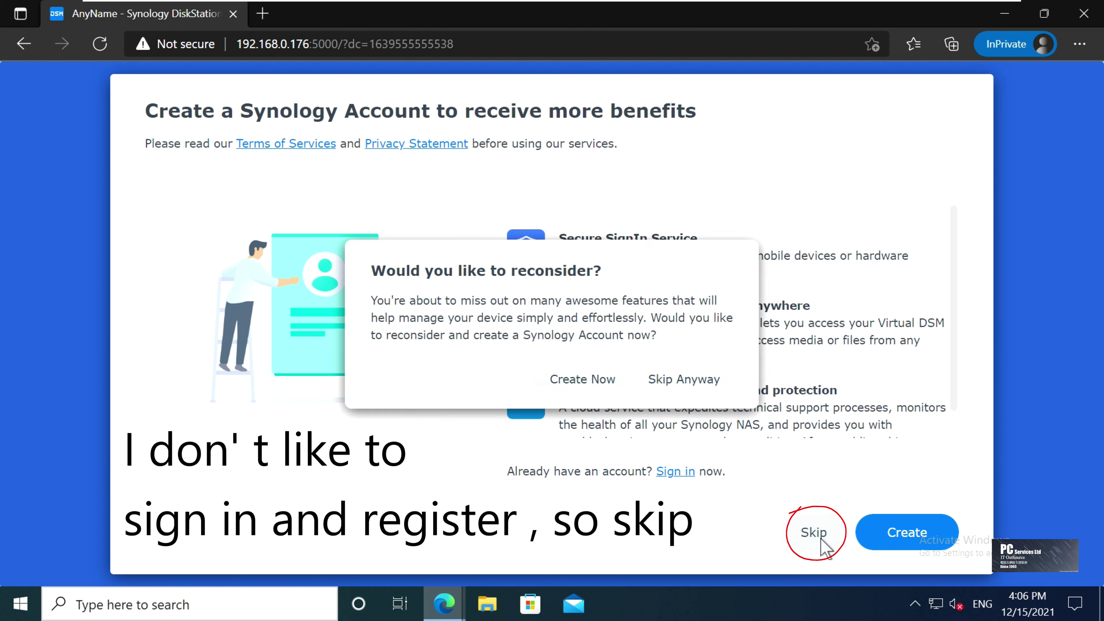
{"action": "left_click", "coordinate": [687, 381]}
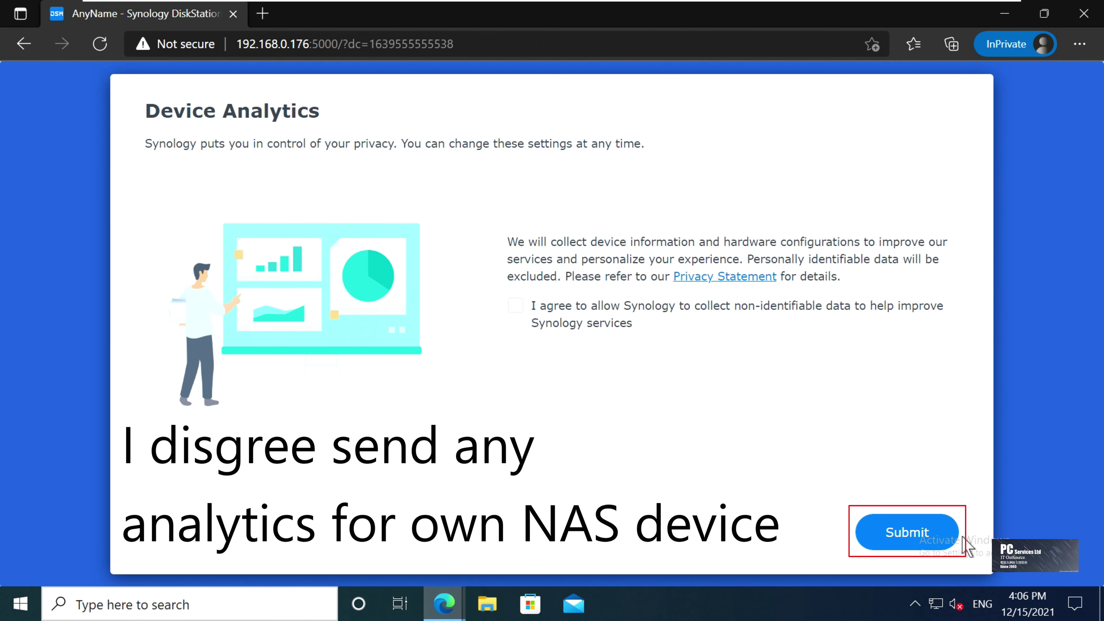
{"action": "left_click", "coordinate": [951, 539]}
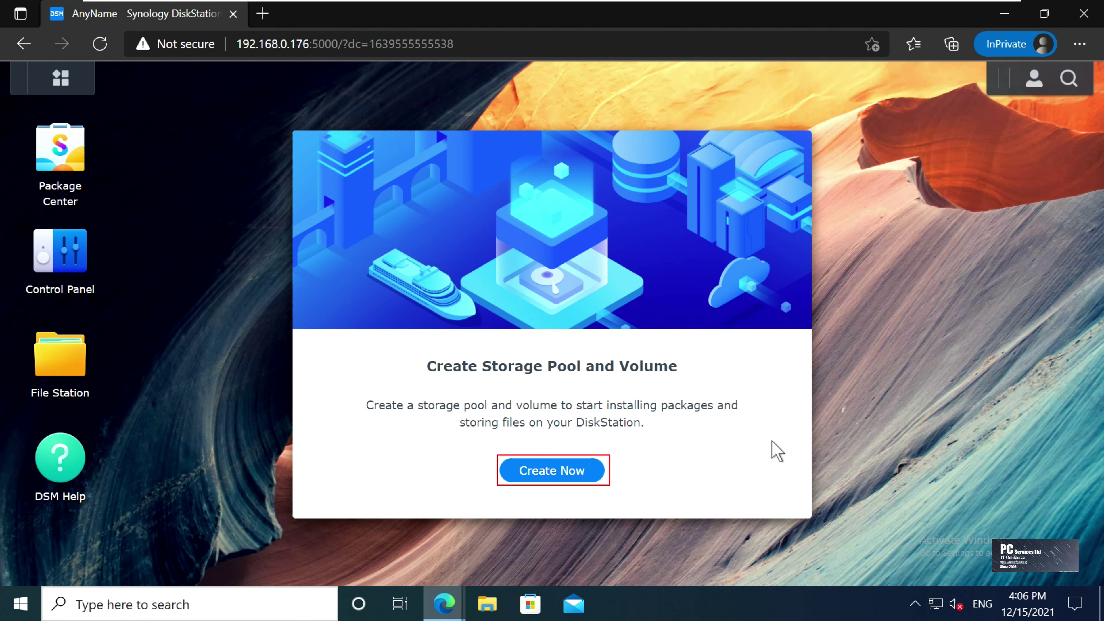
Start a new storage pool with SHR RAID type using all four drives
{"action": "left_click", "coordinate": [578, 478]}
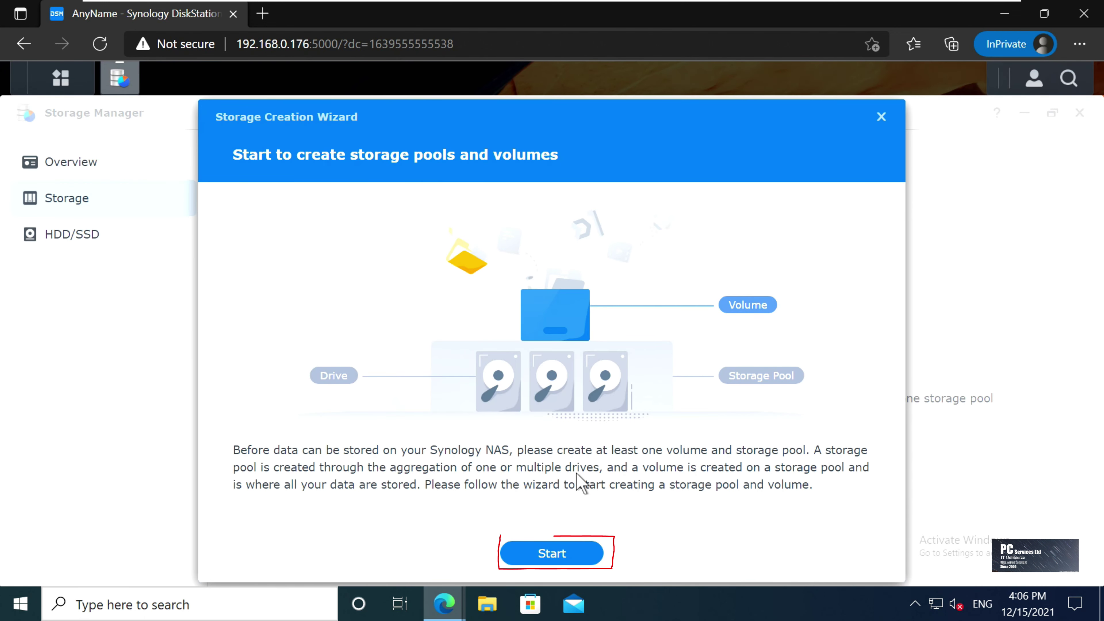
{"action": "left_click", "coordinate": [594, 556]}
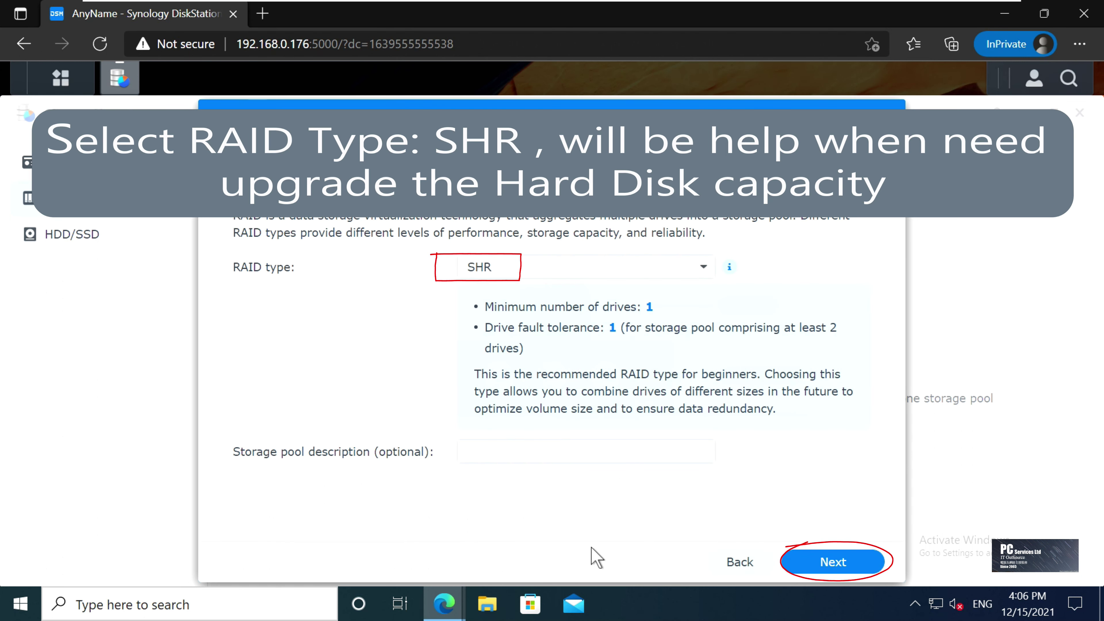
{"action": "left_click", "coordinate": [874, 566]}
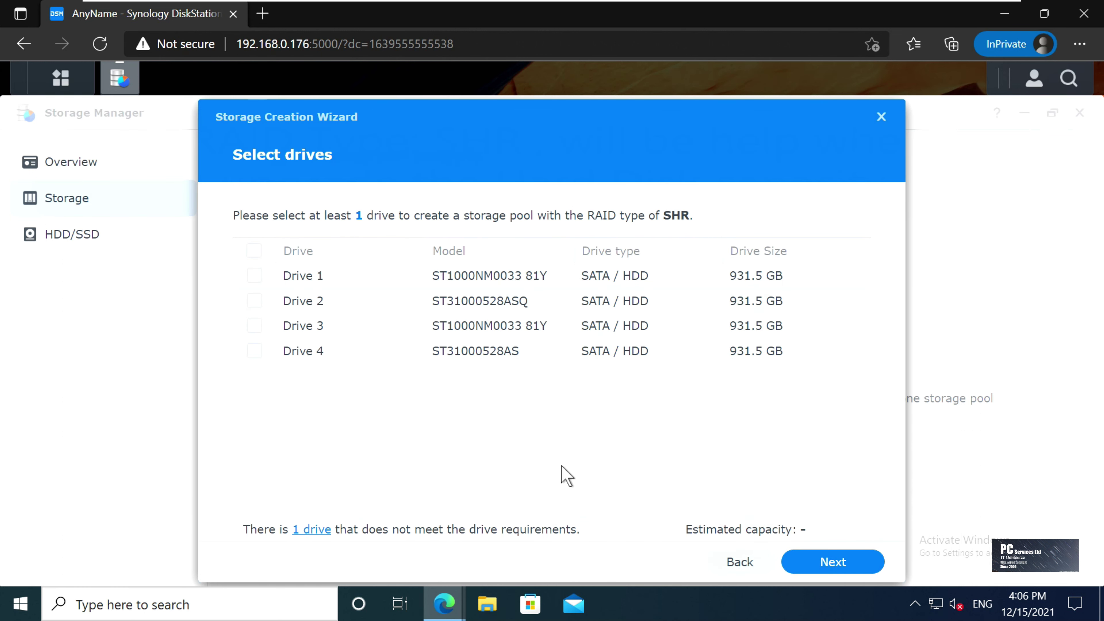
{"action": "left_click", "coordinate": [259, 251]}
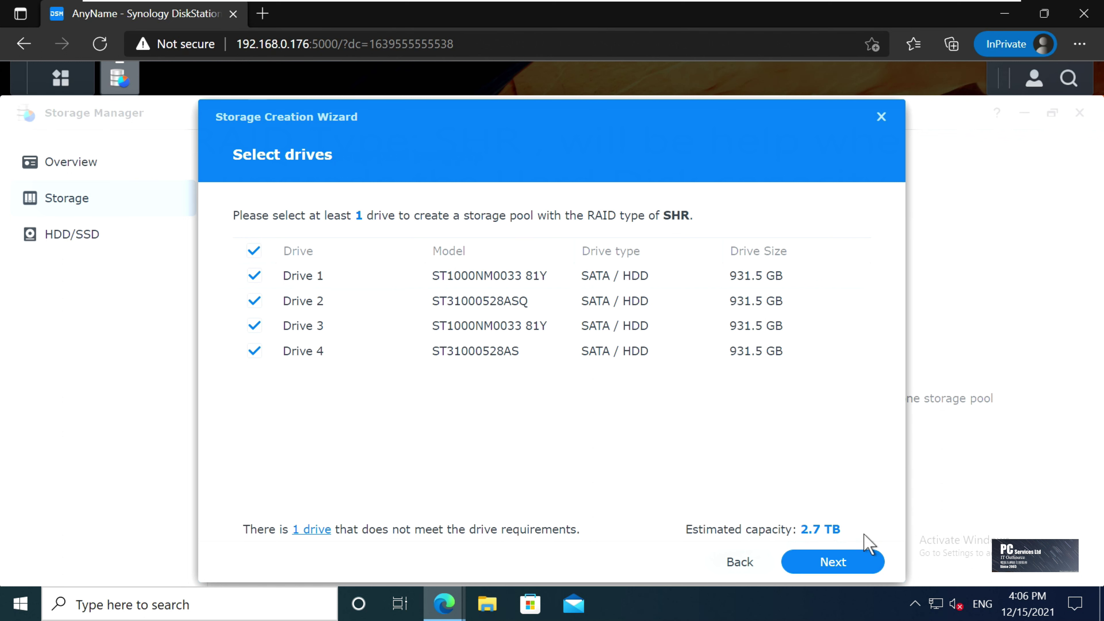
{"action": "left_click", "coordinate": [863, 564]}
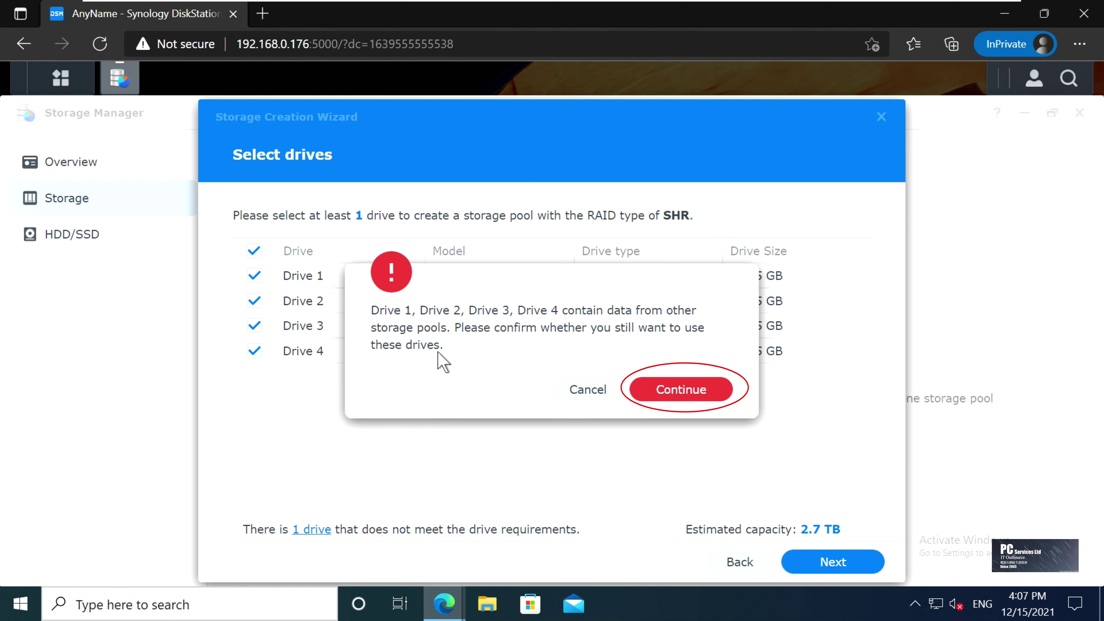
Accept the existing-data and compatibility-list warnings for the four drives
{"action": "left_click", "coordinate": [705, 389]}
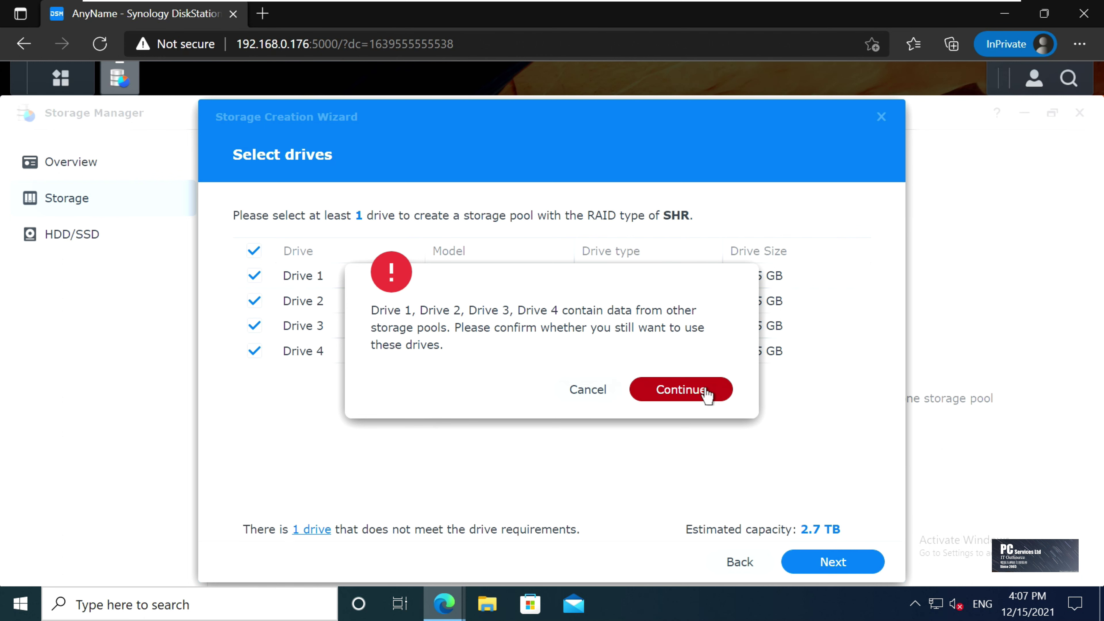
{"action": "left_click", "coordinate": [705, 389]}
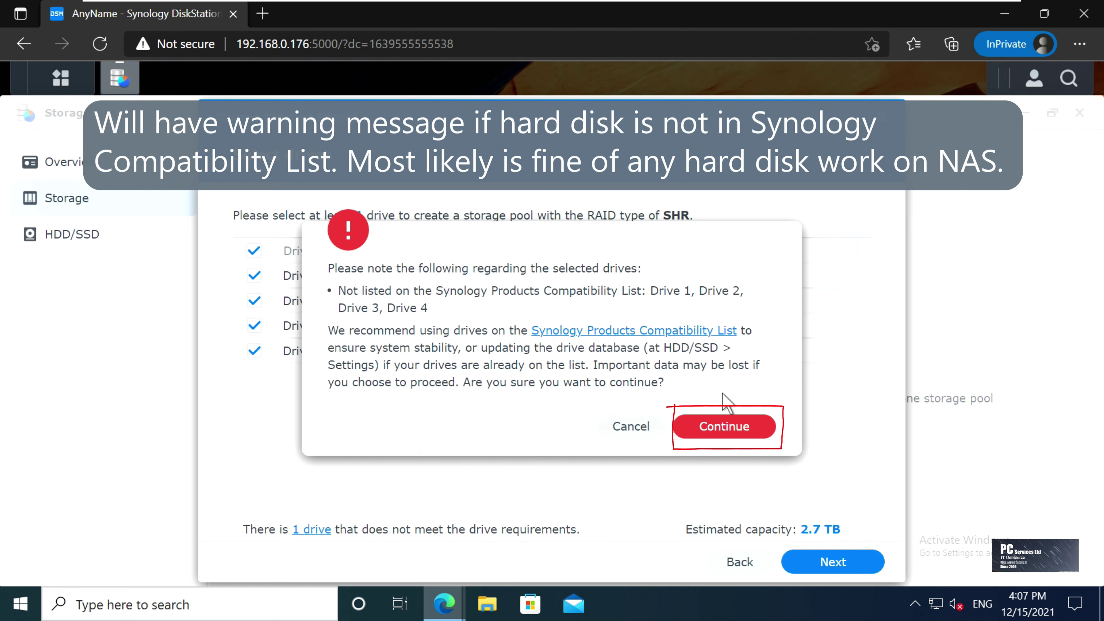
{"action": "left_click", "coordinate": [747, 428]}
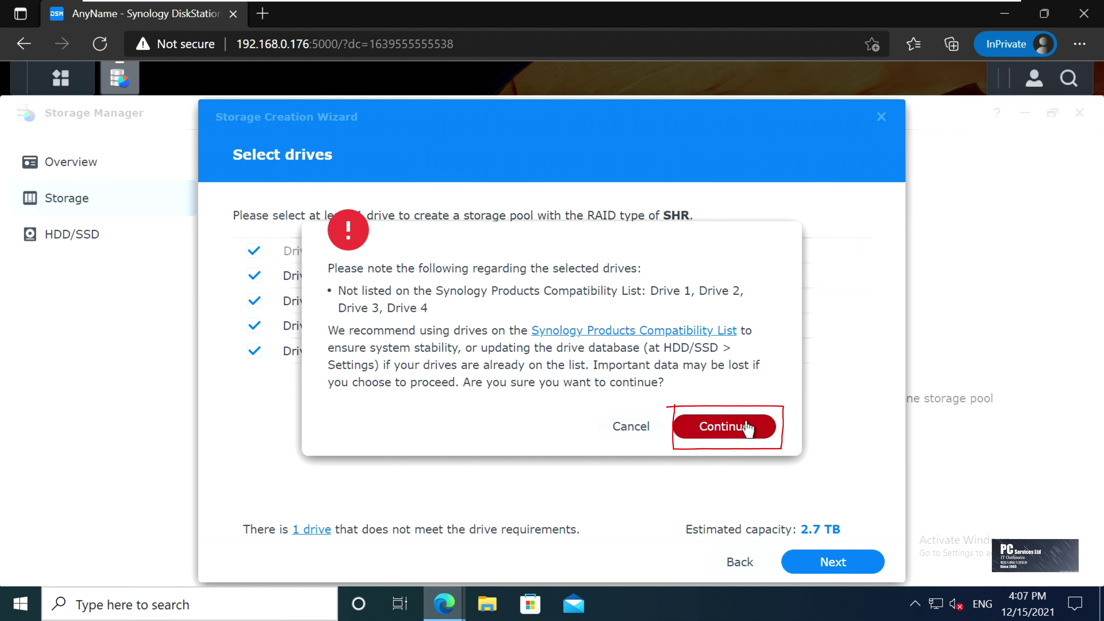
{"action": "left_click", "coordinate": [747, 427]}
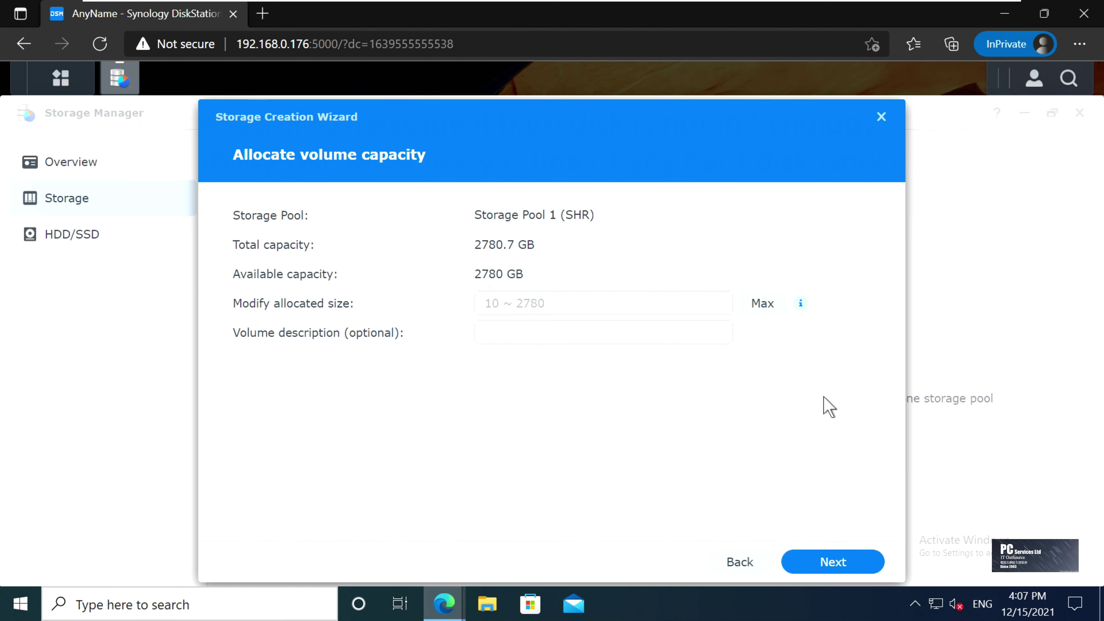
Allocate the maximum 2780 GB to a Btrfs volume, apply, and confirm erasing the drives
{"action": "left_click", "coordinate": [770, 311]}
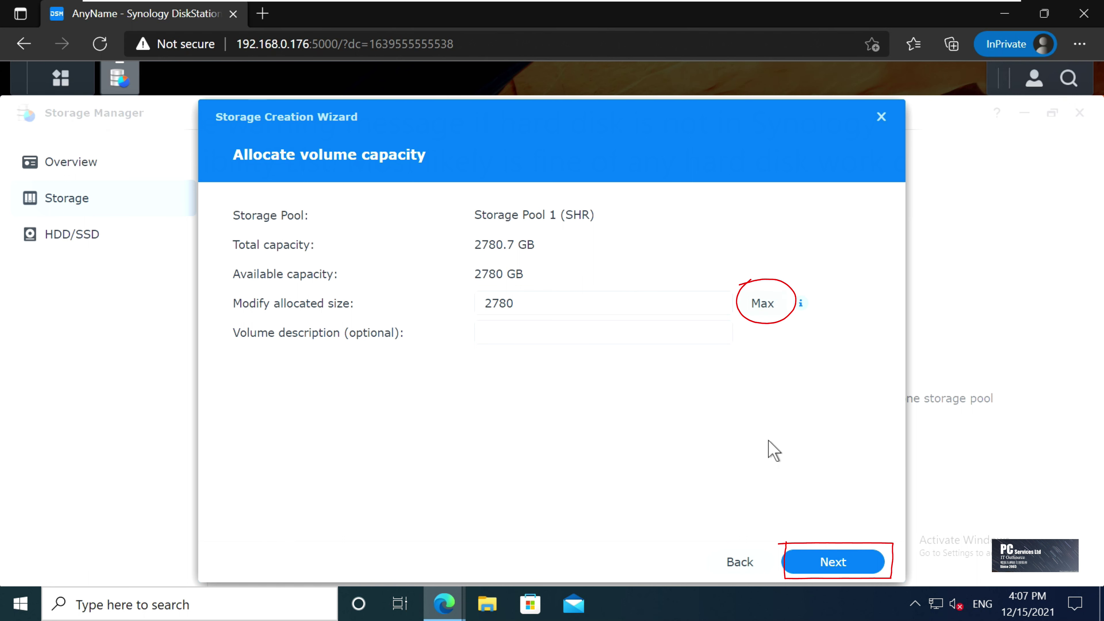
{"action": "left_click", "coordinate": [834, 562]}
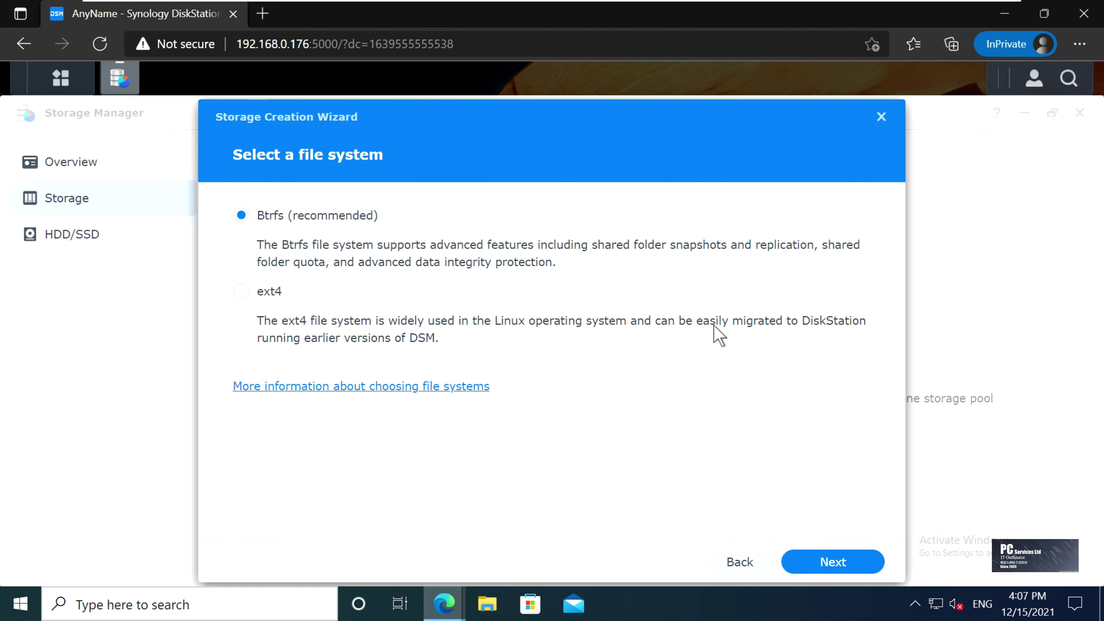
{"action": "left_click", "coordinate": [844, 565]}
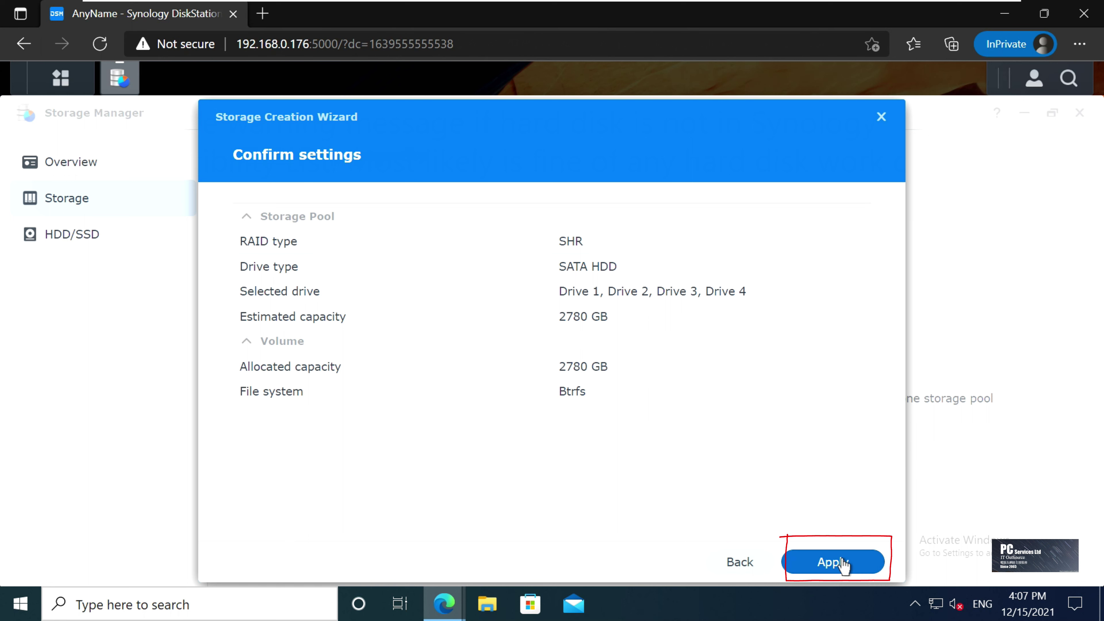
{"action": "left_click", "coordinate": [843, 564]}
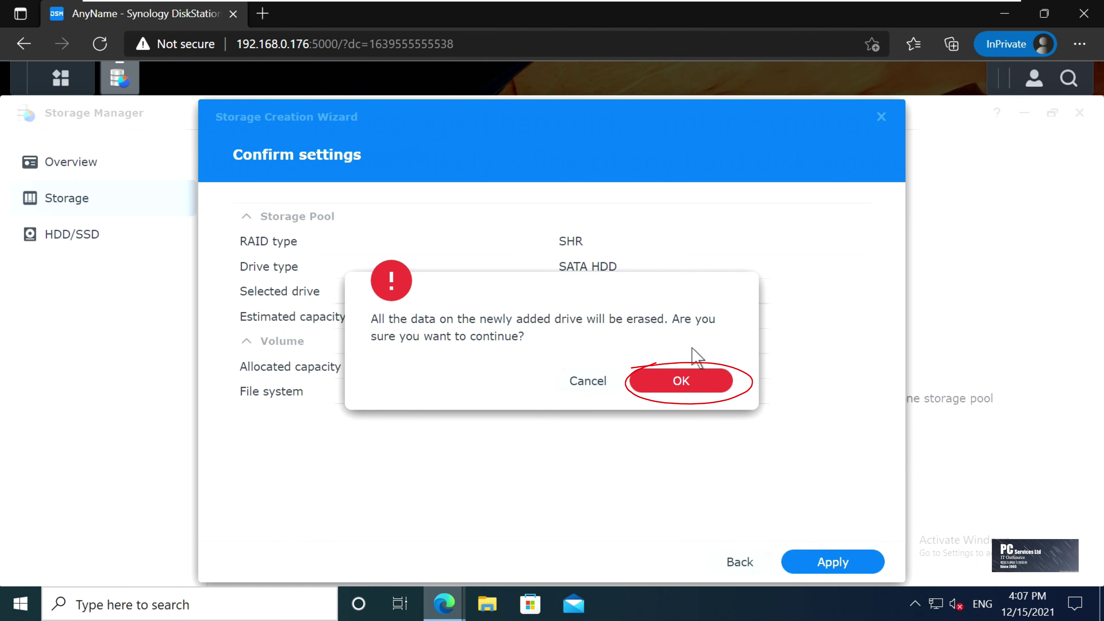
{"action": "left_click", "coordinate": [708, 384]}
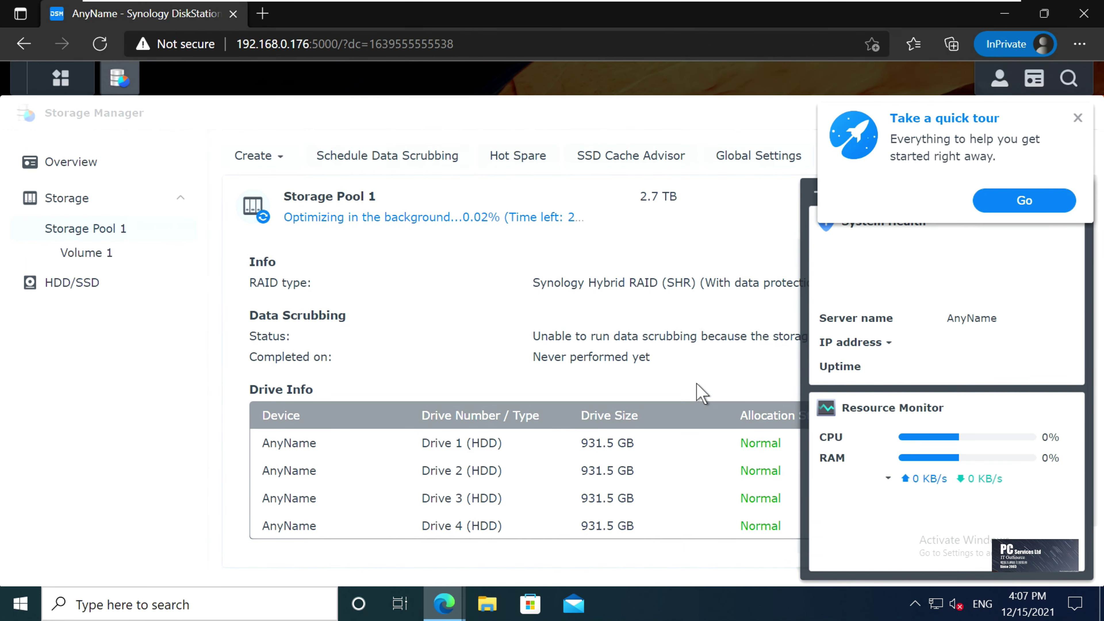
Dismiss the tour, Help tip and widgets, close Storage Manager, and open Control Panel
{"action": "left_click", "coordinate": [1076, 118]}
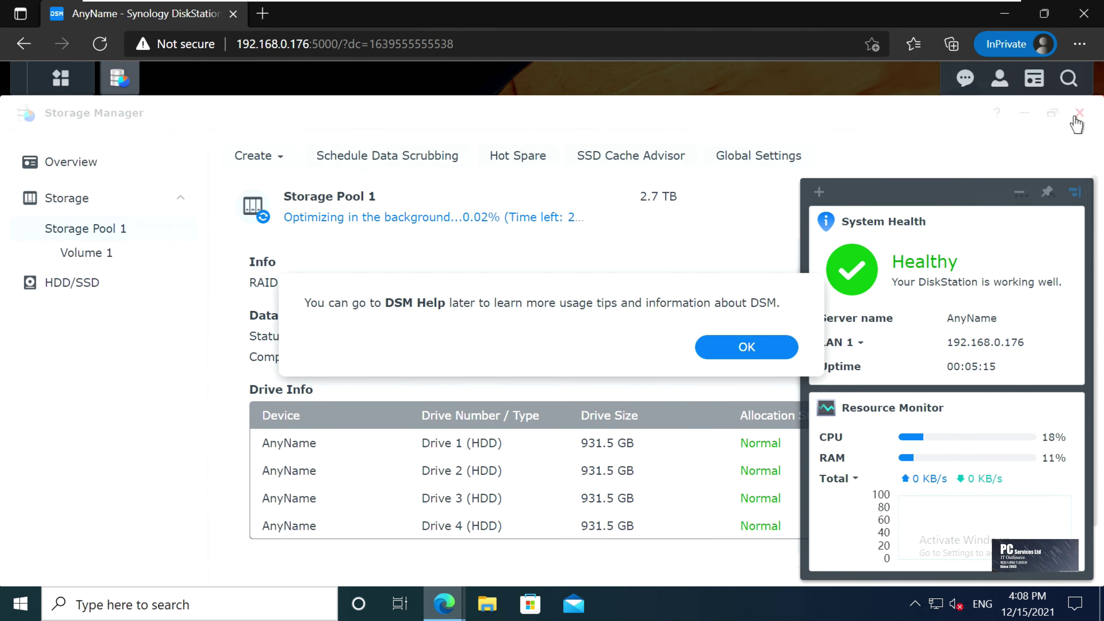
{"action": "left_click", "coordinate": [768, 346]}
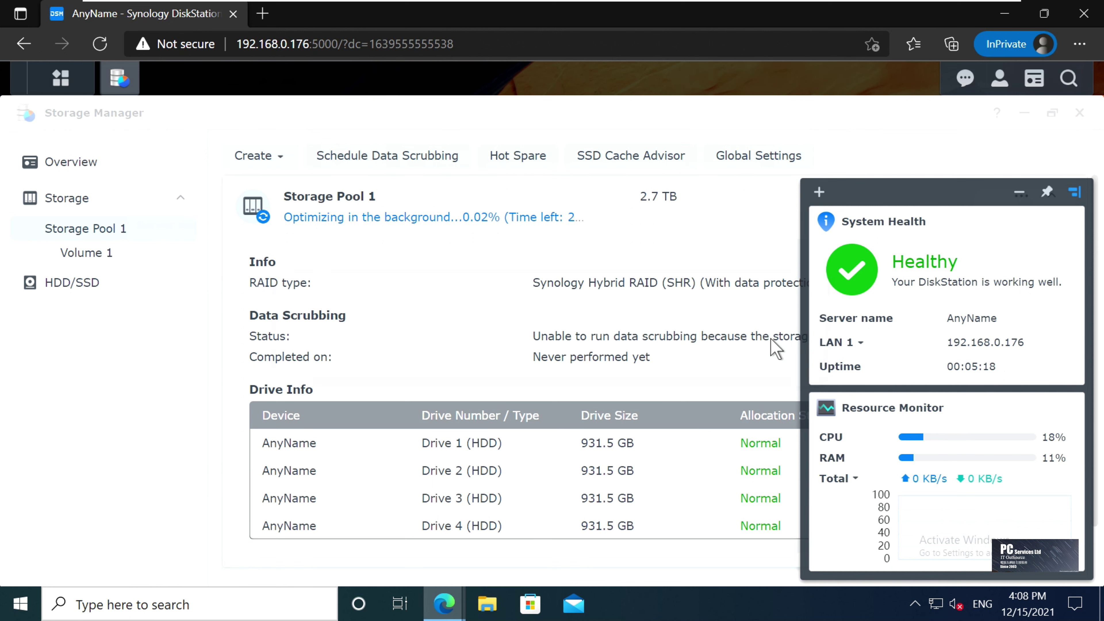
{"action": "left_click", "coordinate": [1027, 197]}
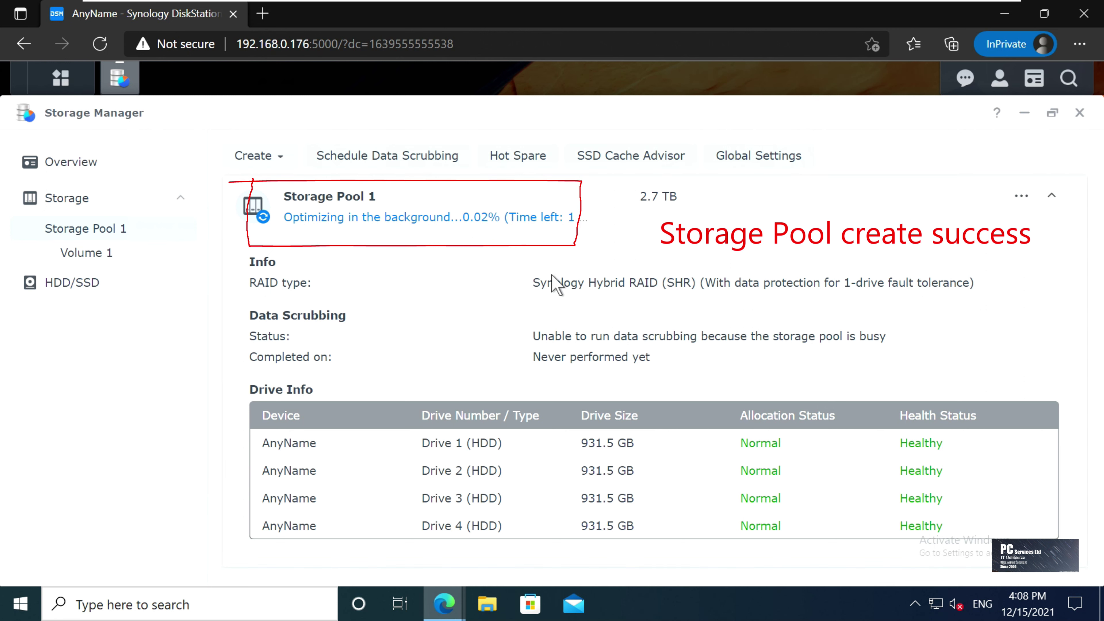
{"action": "left_click", "coordinate": [1080, 114]}
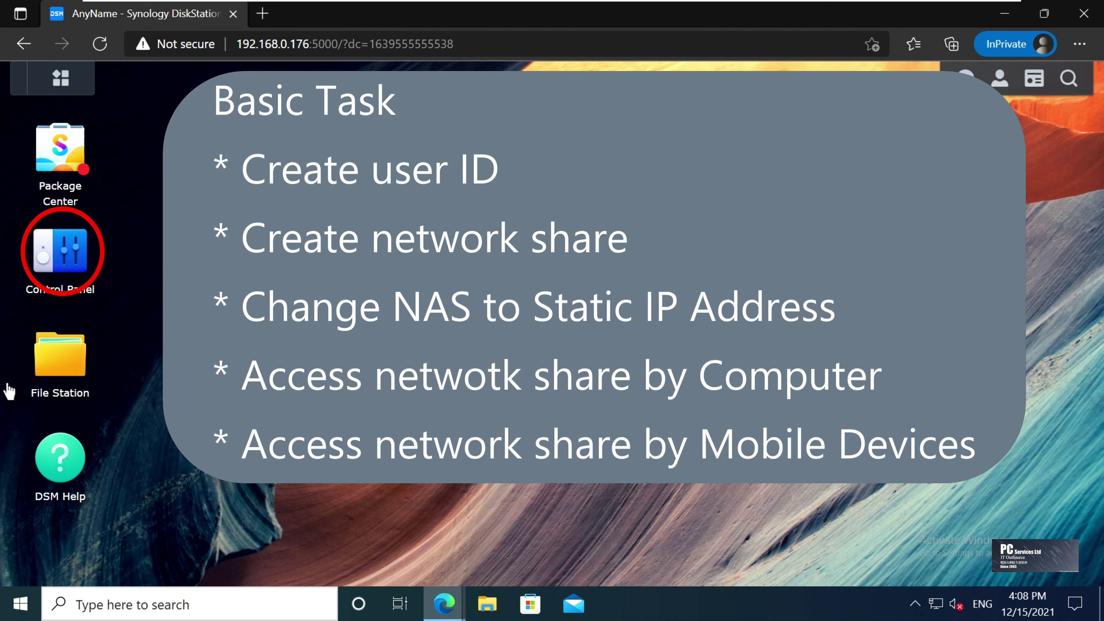
{"action": "left_click", "coordinate": [65, 267]}
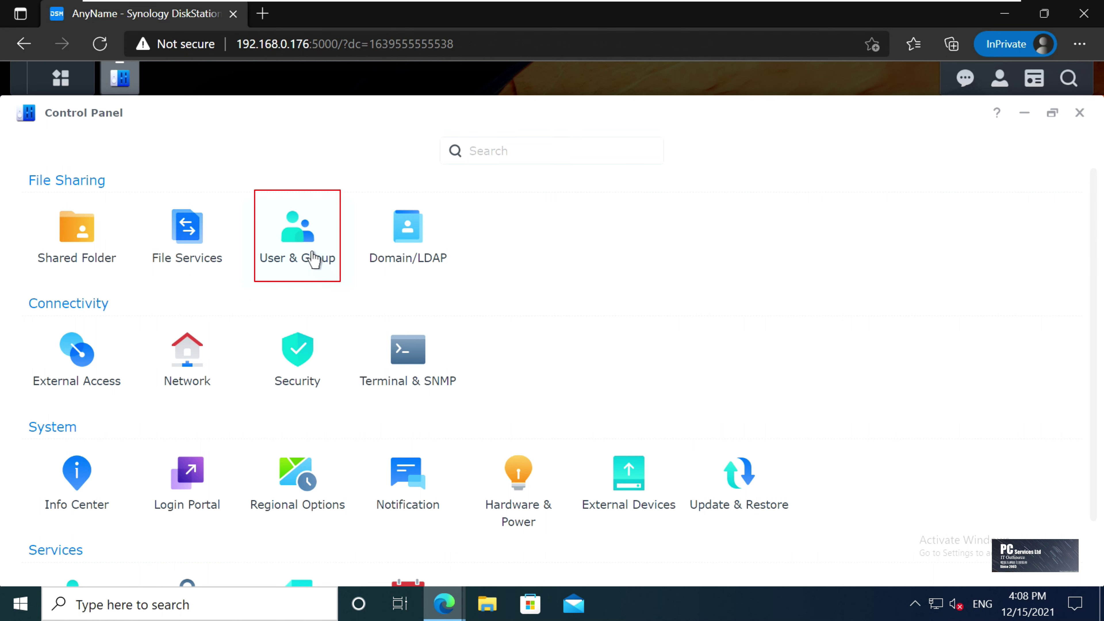
In User & Group, start a new user named demouser and set its password
{"action": "left_click", "coordinate": [313, 260]}
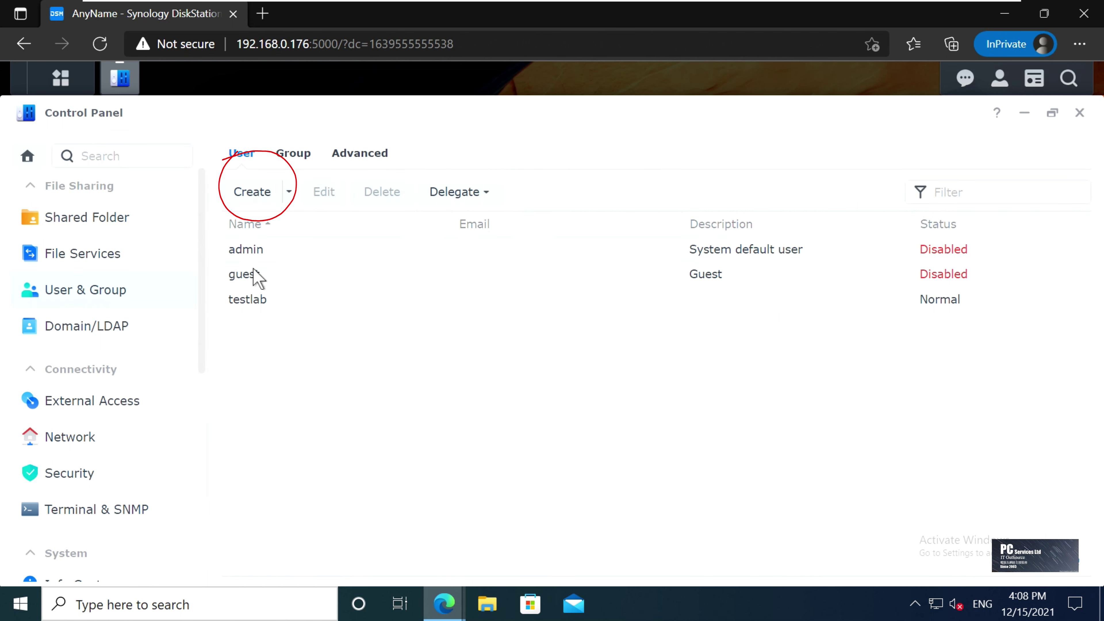
{"action": "left_click", "coordinate": [262, 195]}
{"action": "left_click", "coordinate": [556, 210]}
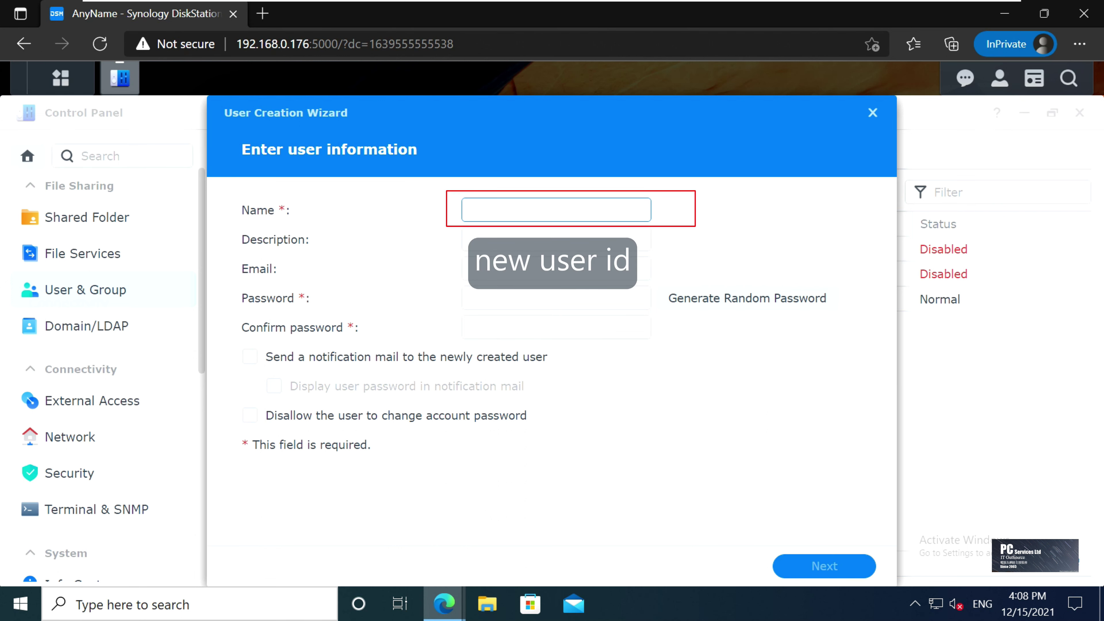
{"action": "type", "text": "demouser"}
{"action": "left_click", "coordinate": [556, 298]}
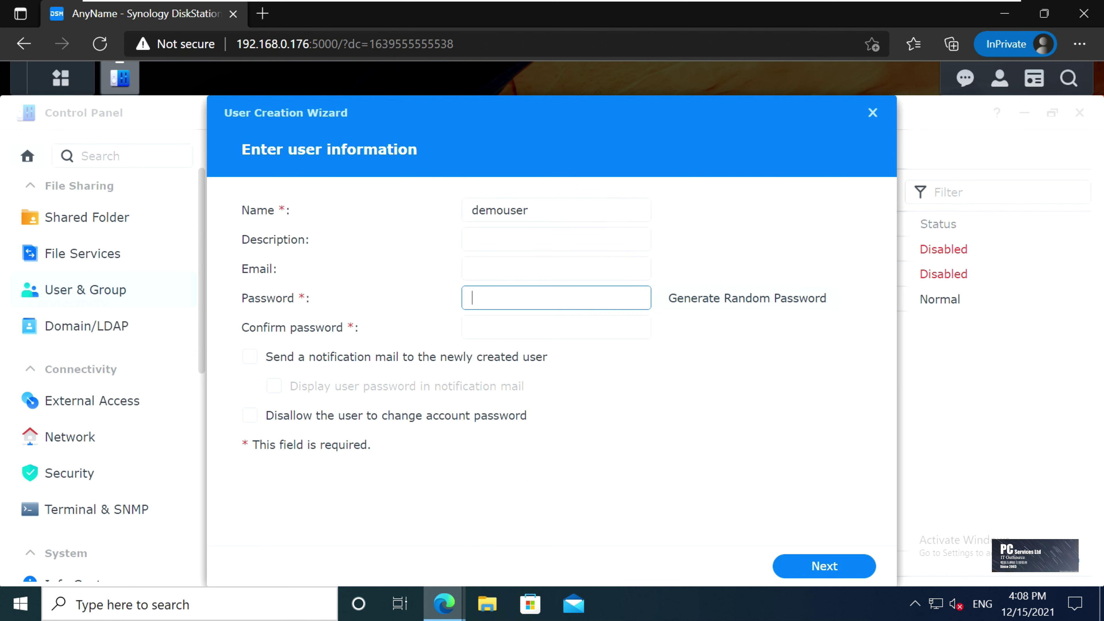
{"action": "type", "text": "123456"}
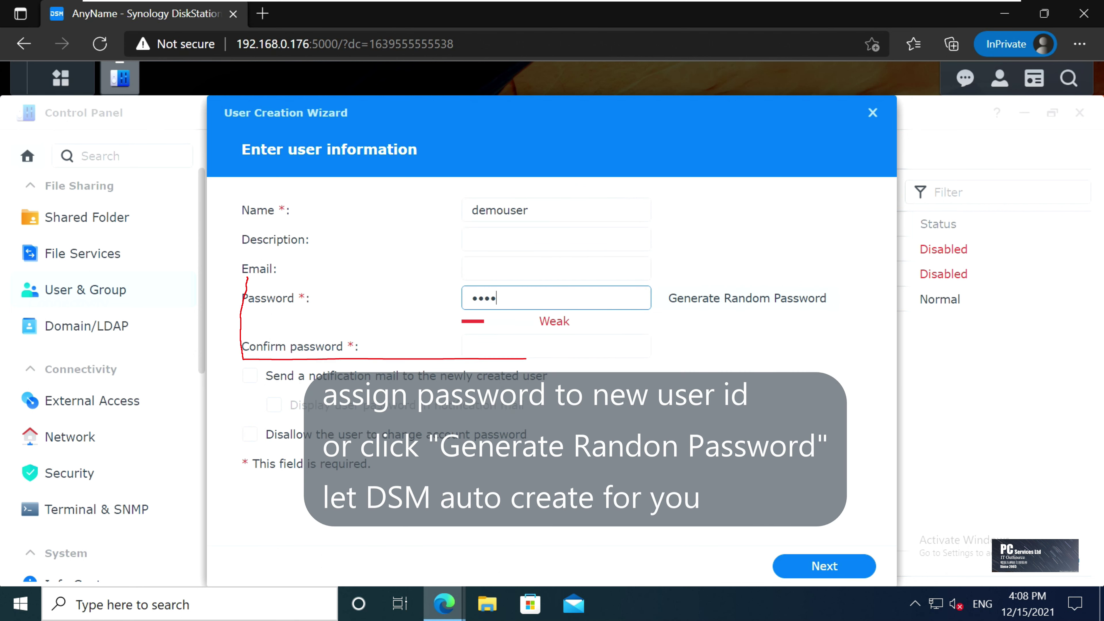
{"action": "type", "text": "789"}
{"action": "key", "text": "Tab"}
{"action": "type", "text": "123456789"}
{"action": "key", "text": "Tab"}
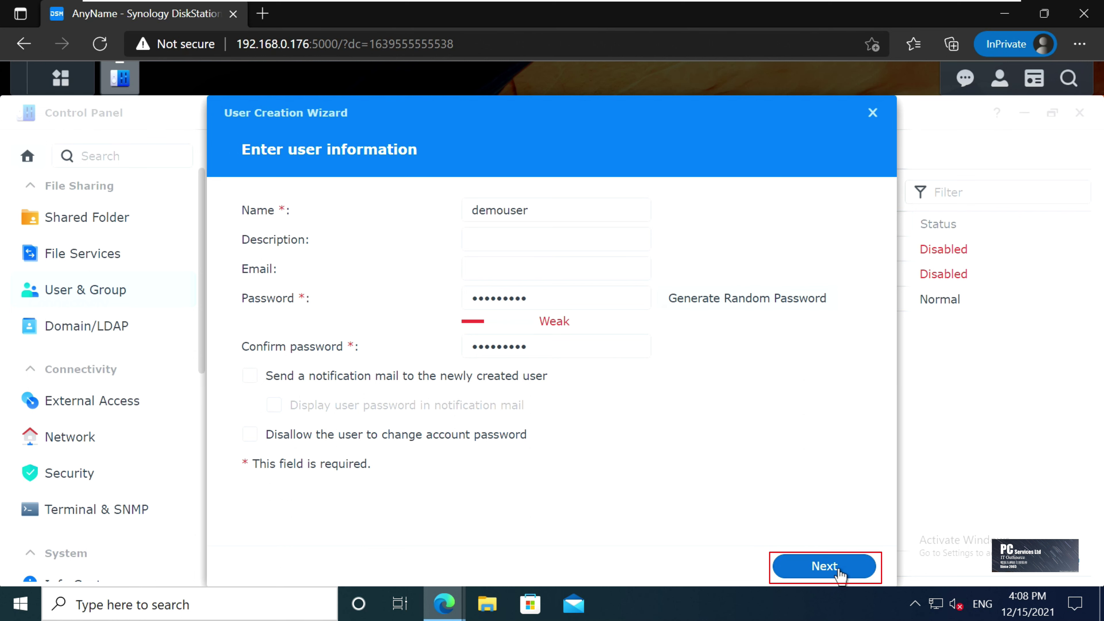
Keep the users group and default permissions, quota and speed limits, and finish creating demouser
{"action": "left_click", "coordinate": [841, 568]}
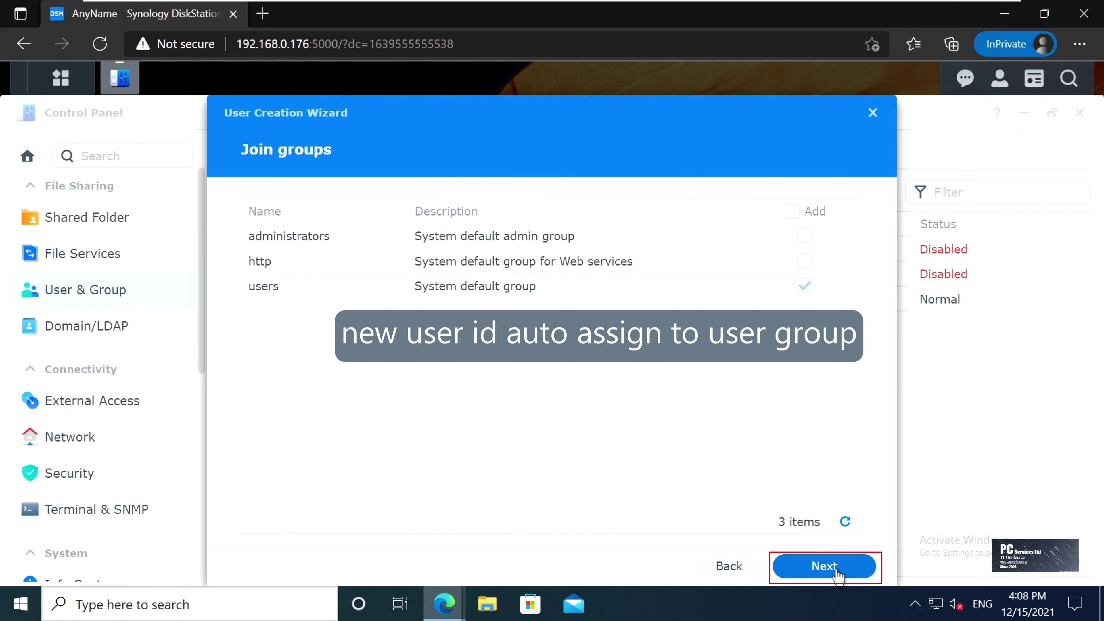
{"action": "left_click", "coordinate": [839, 571]}
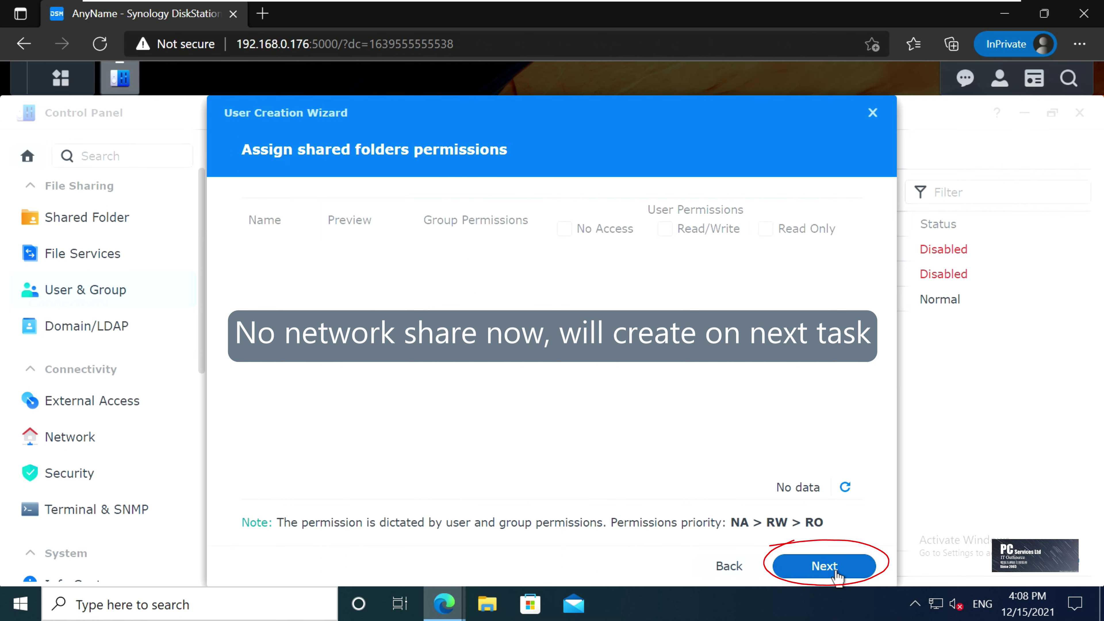
{"action": "left_click", "coordinate": [839, 572]}
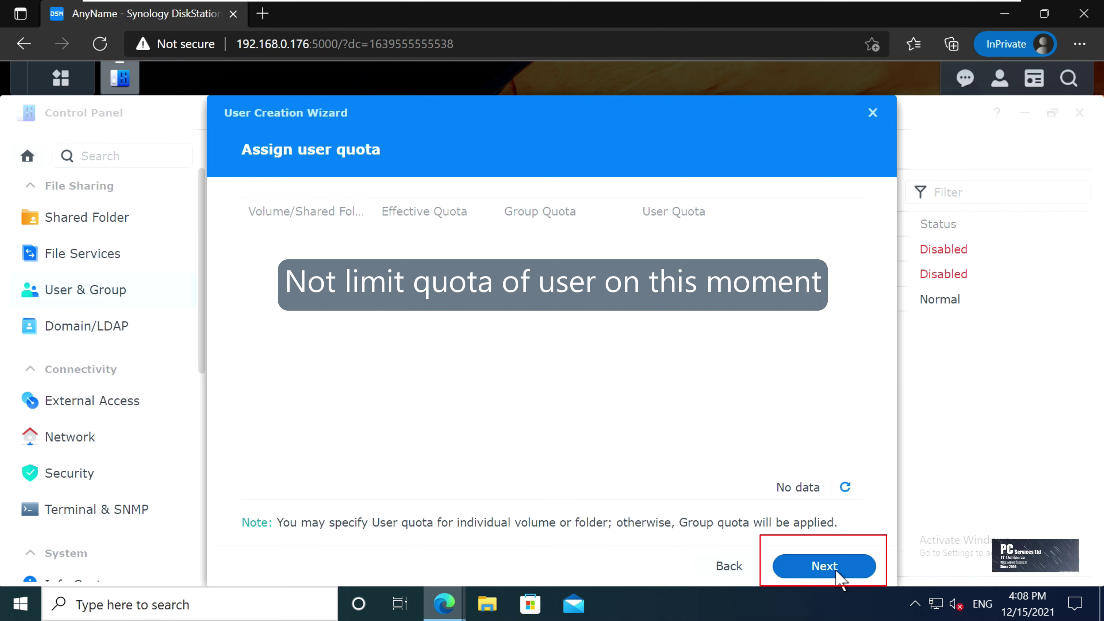
{"action": "left_click", "coordinate": [837, 571]}
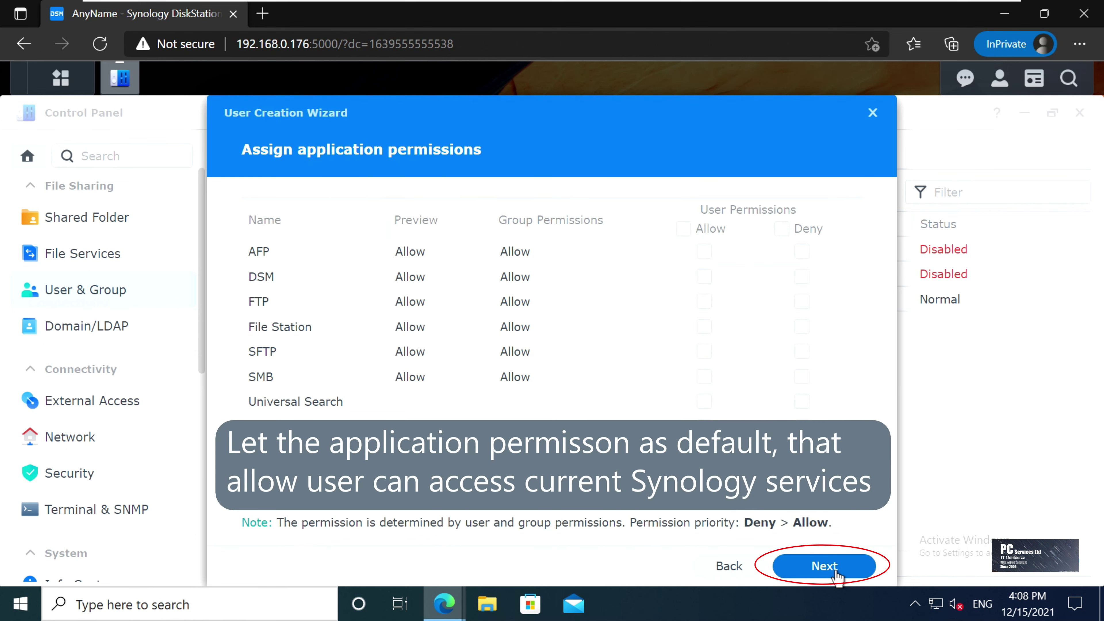
{"action": "left_click", "coordinate": [838, 570]}
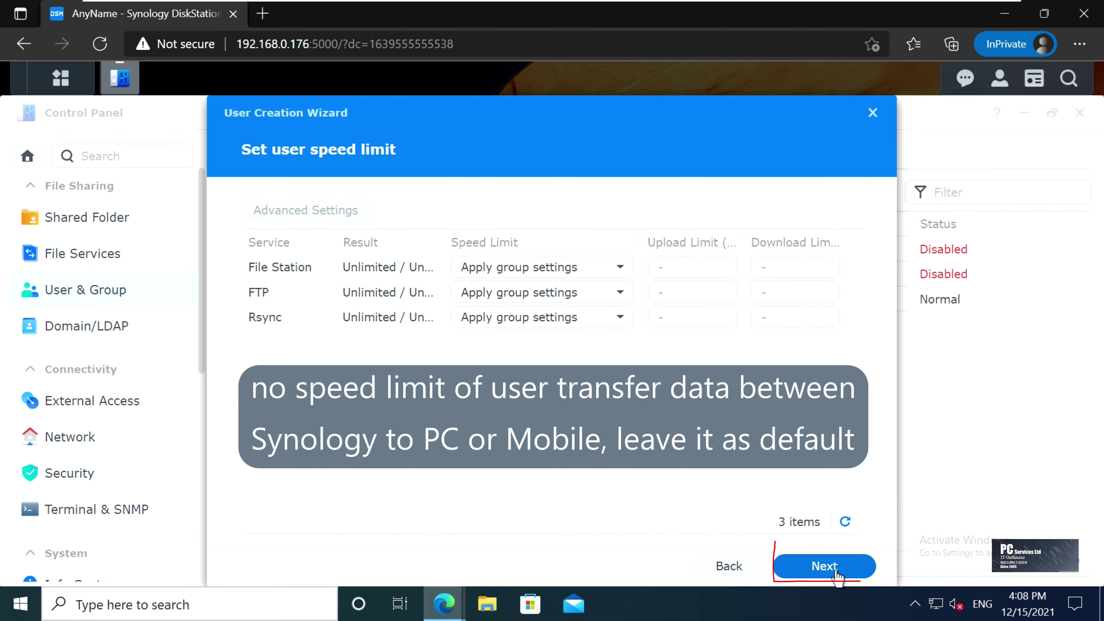
{"action": "left_click", "coordinate": [838, 574]}
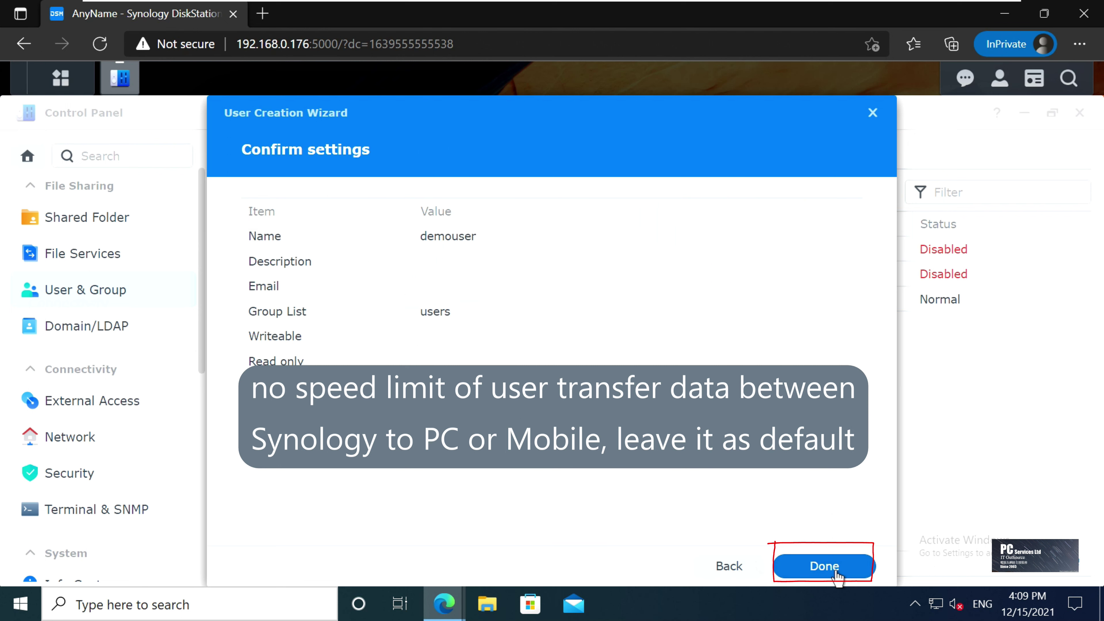
{"action": "left_click", "coordinate": [837, 574]}
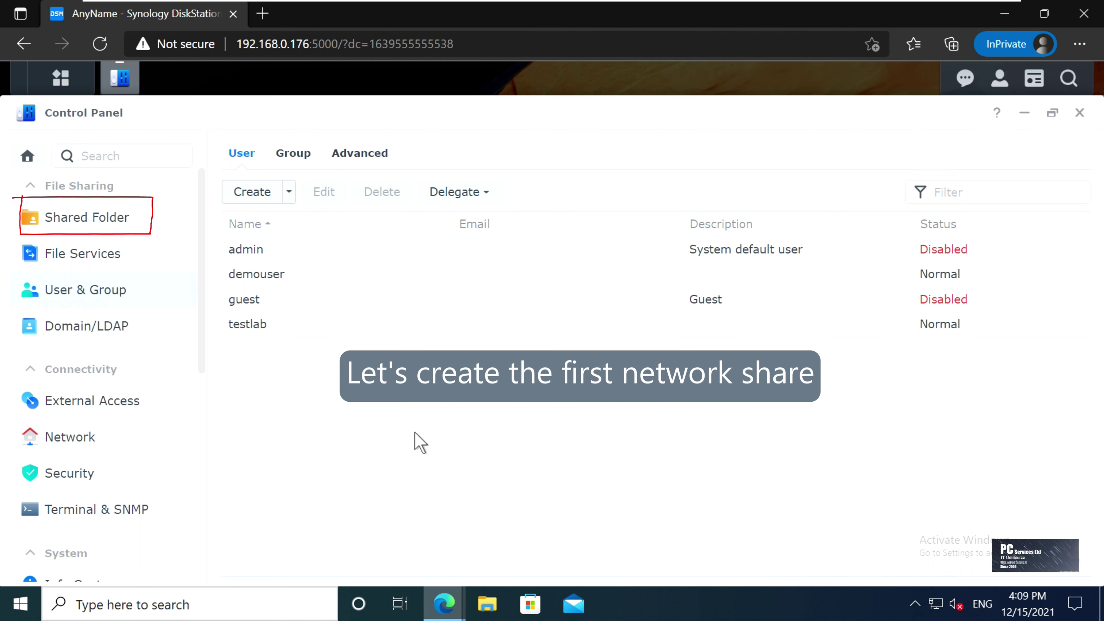
Create a shared folder named public, unencrypted, with default advanced settings
{"action": "left_click", "coordinate": [137, 226]}
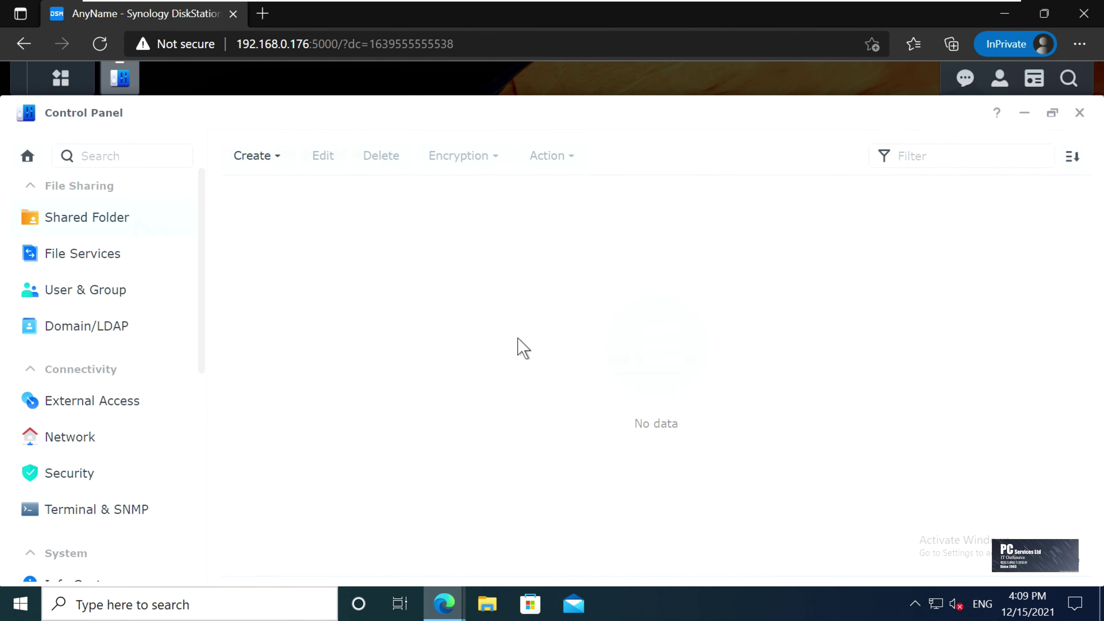
{"action": "left_click", "coordinate": [282, 157]}
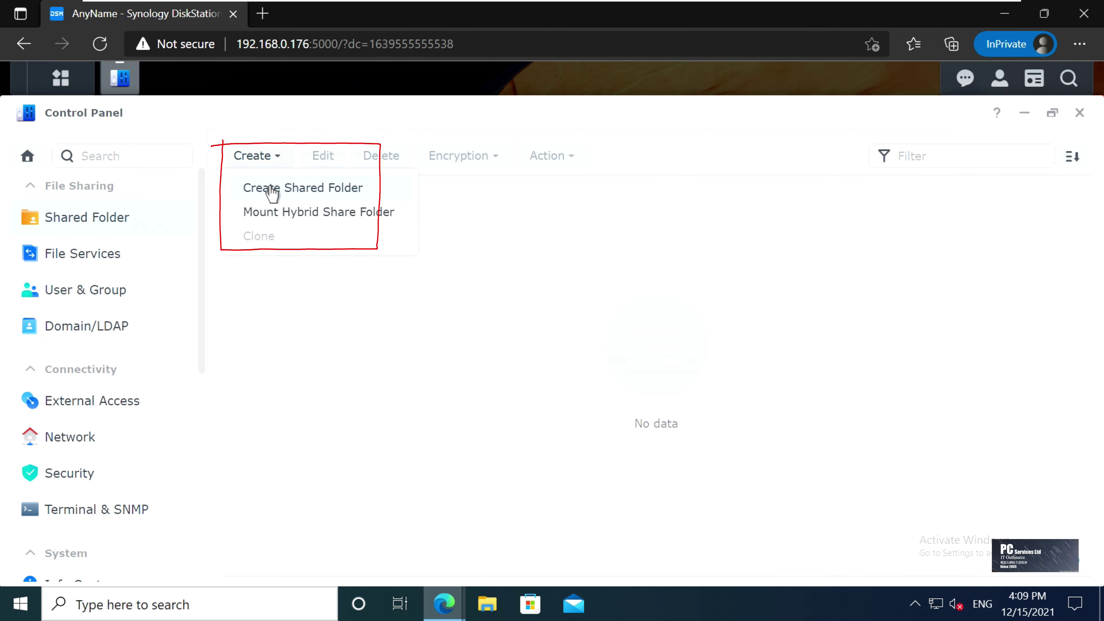
{"action": "left_click", "coordinate": [272, 195]}
{"action": "left_click", "coordinate": [405, 198]}
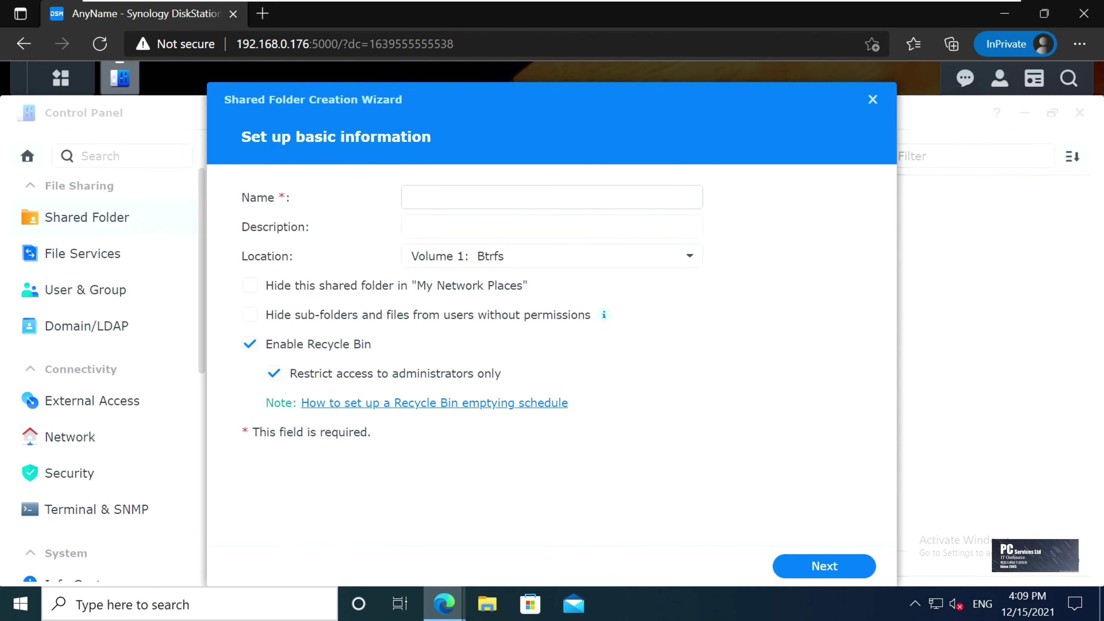
{"action": "type", "text": "p"}
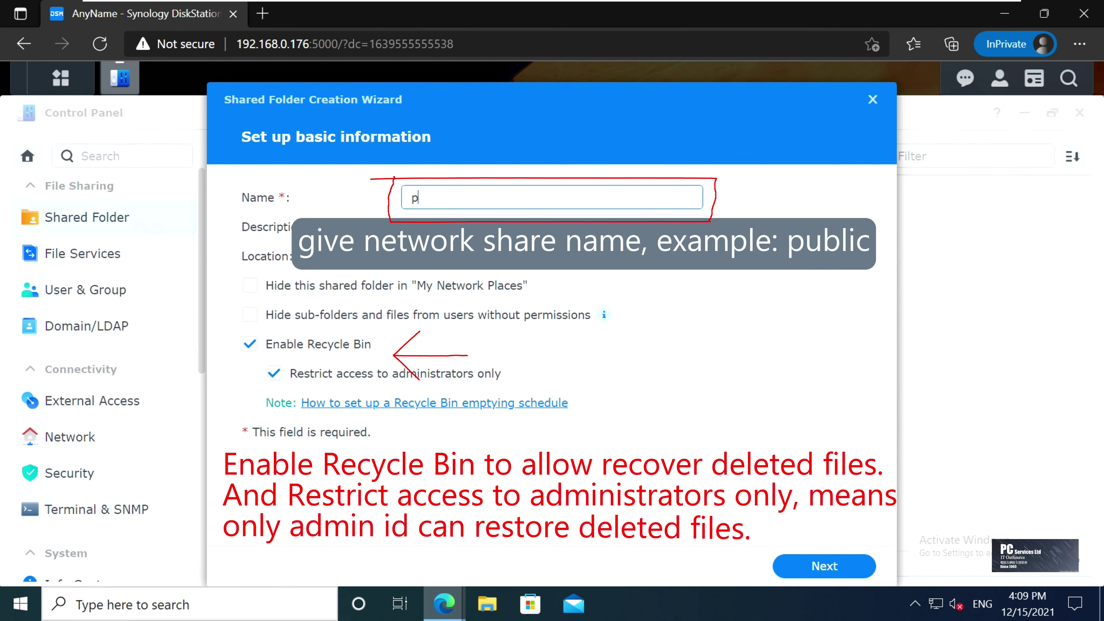
{"action": "type", "text": "ublic"}
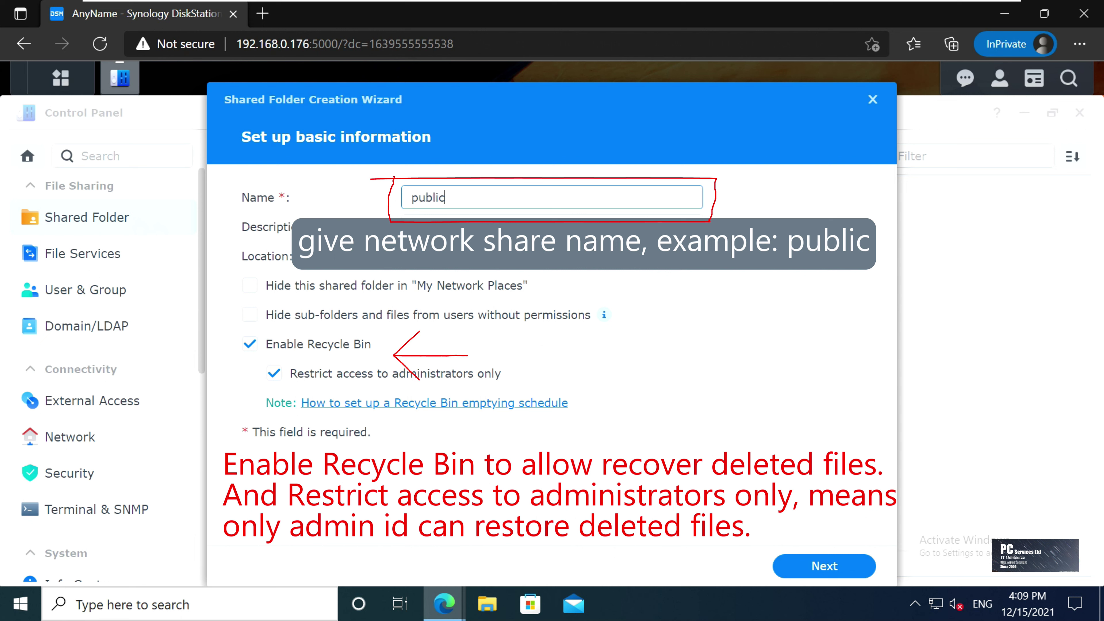
{"action": "left_click", "coordinate": [816, 570]}
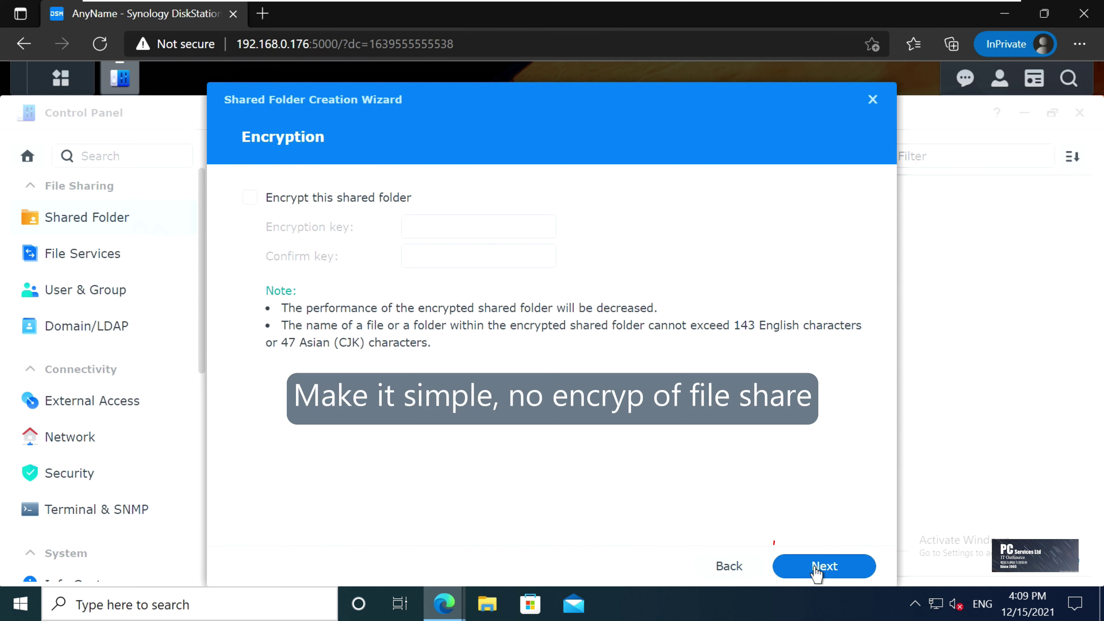
{"action": "left_click", "coordinate": [854, 574]}
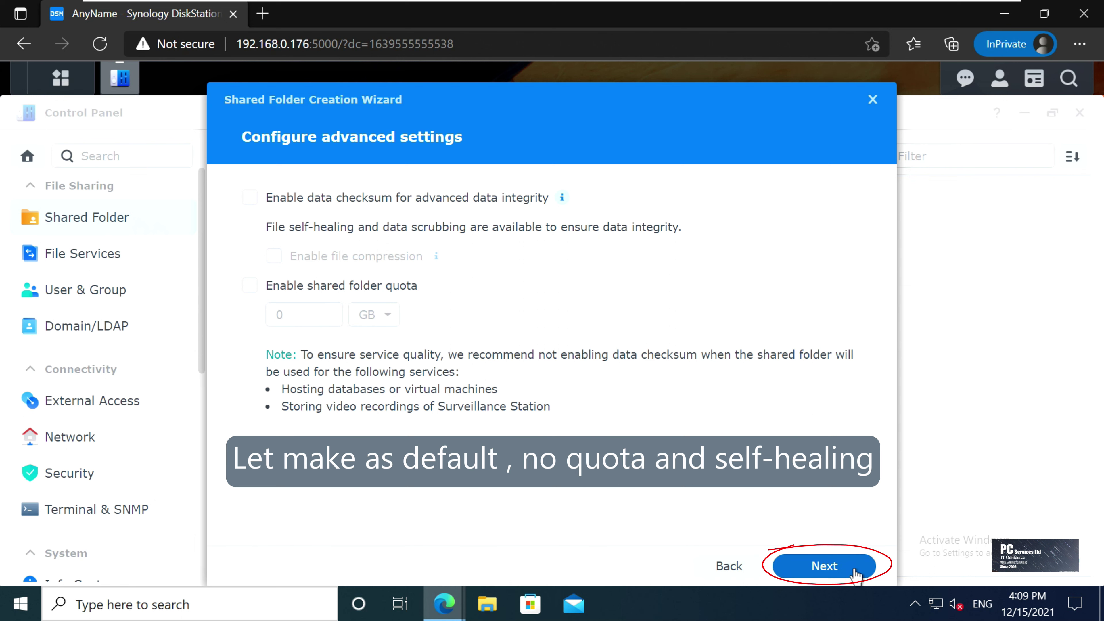
{"action": "left_click", "coordinate": [854, 574]}
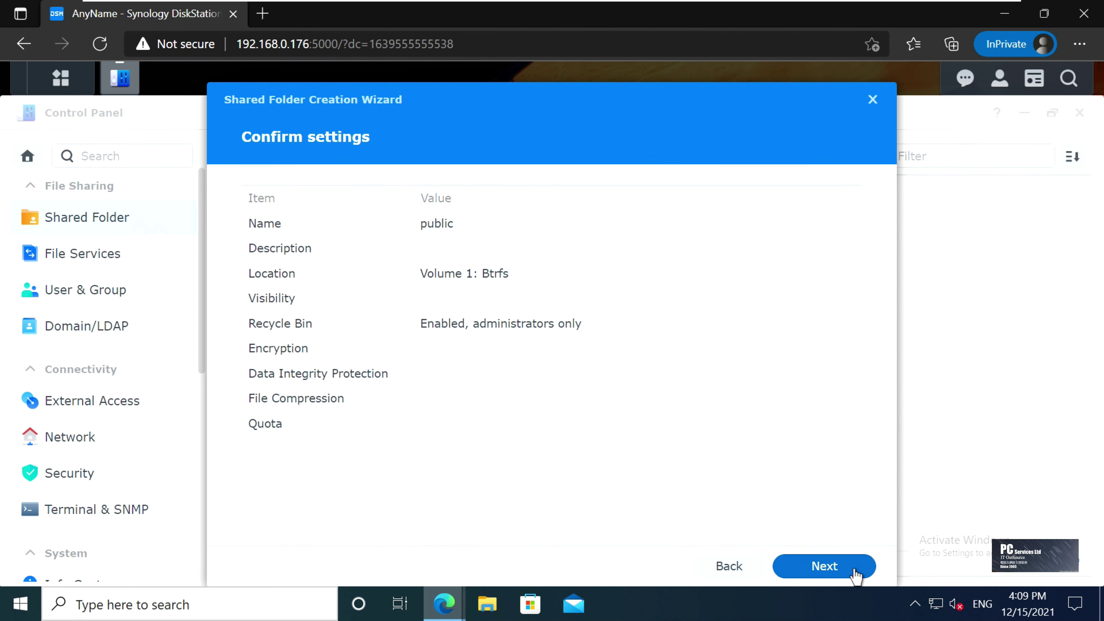
{"action": "left_click", "coordinate": [855, 571]}
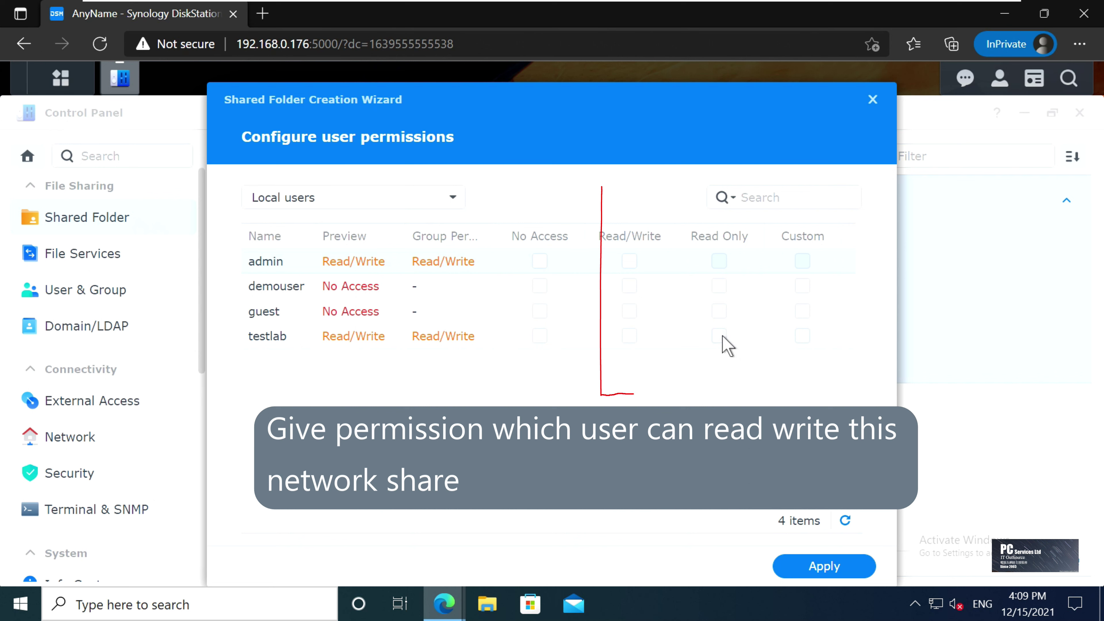
Give demouser and testlab read/write access to public and apply
{"action": "left_click", "coordinate": [630, 336]}
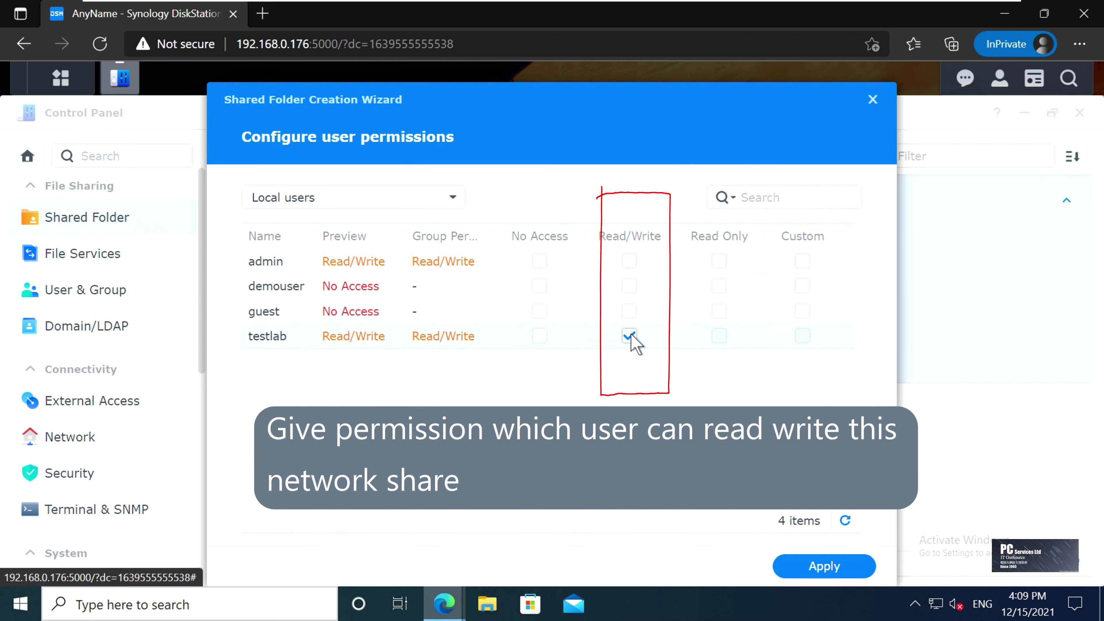
{"action": "left_click", "coordinate": [630, 286]}
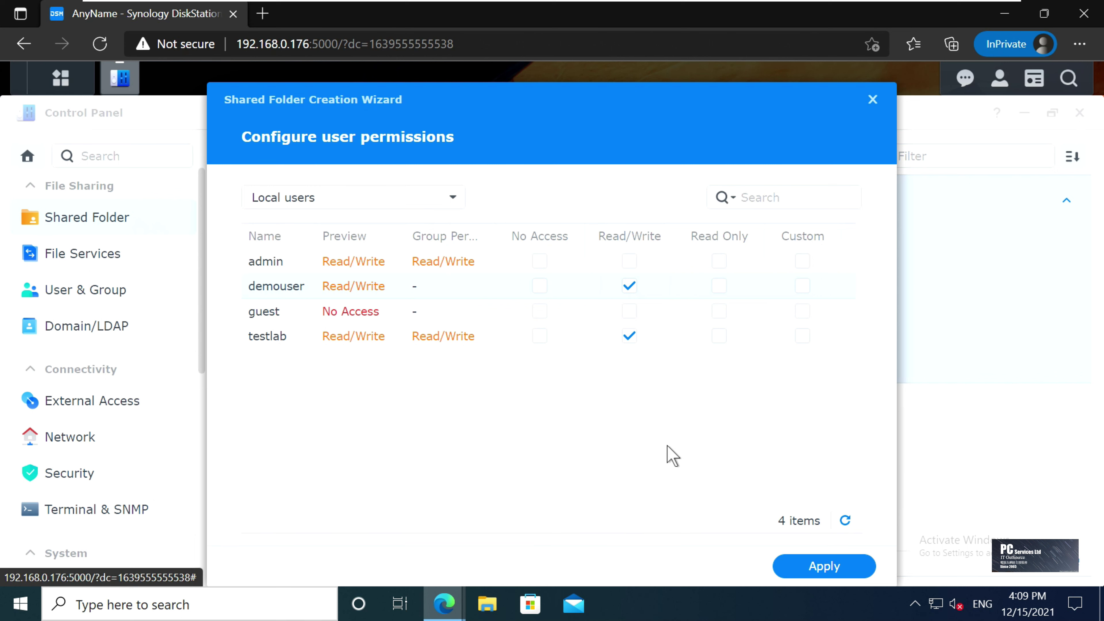
{"action": "left_click", "coordinate": [859, 569]}
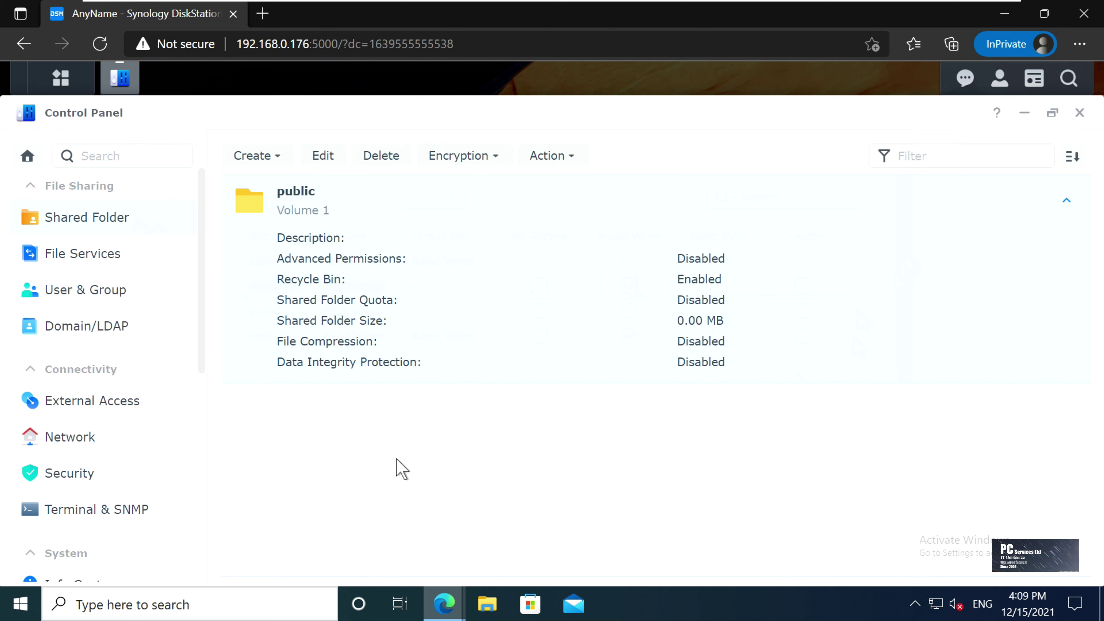
Reopen Control Panel and go to Network > Network Interface
{"action": "left_click", "coordinate": [1026, 113]}
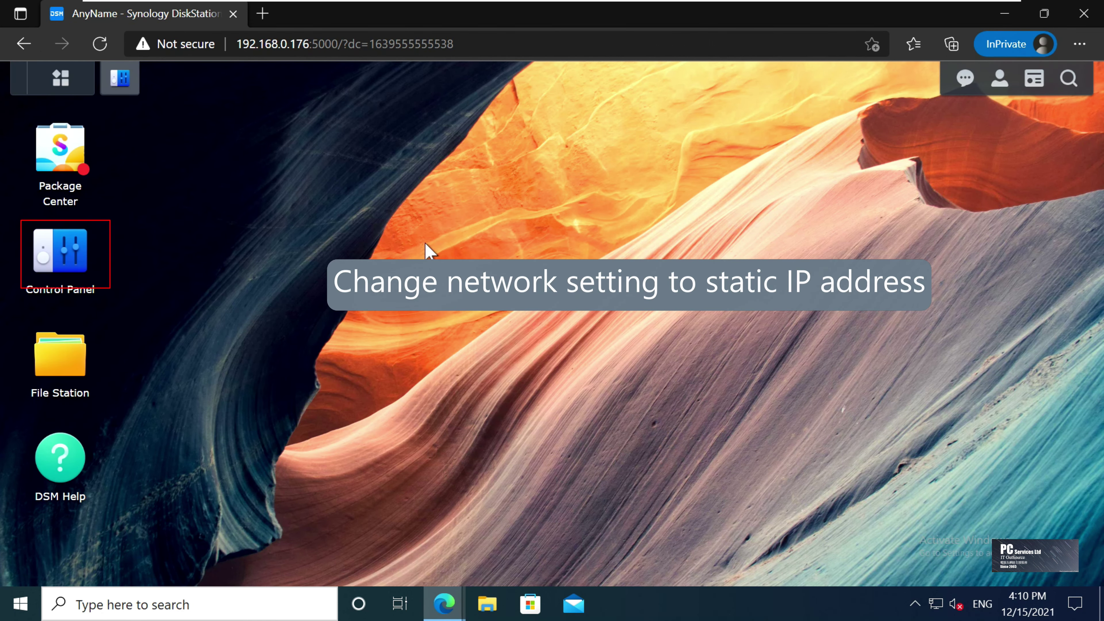
{"action": "left_click", "coordinate": [72, 271]}
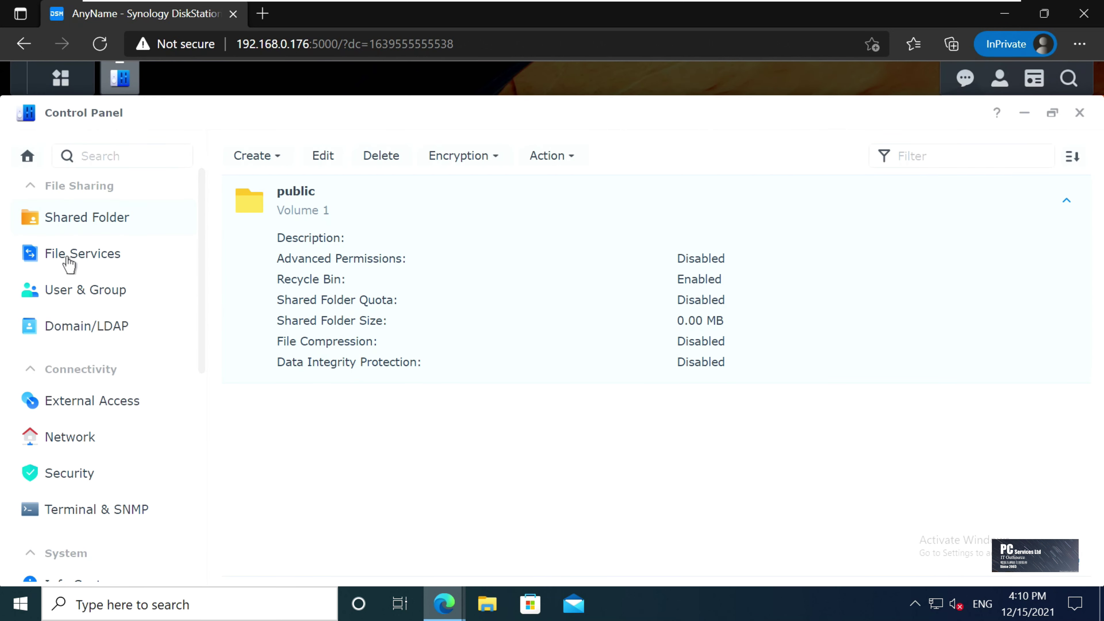
{"action": "left_click", "coordinate": [75, 437]}
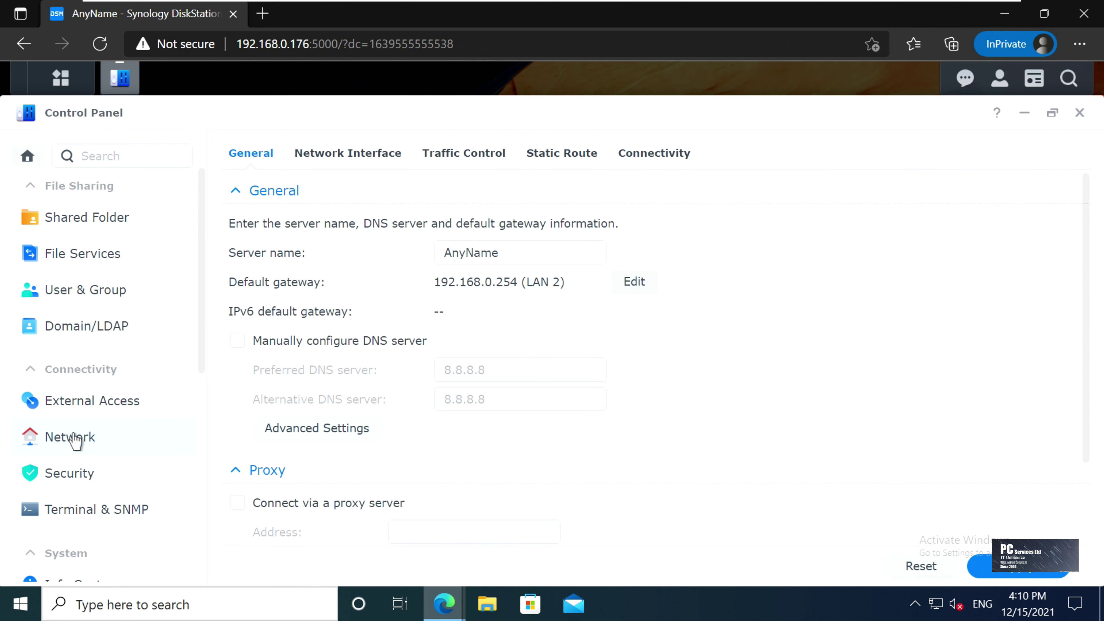
{"action": "left_click", "coordinate": [391, 167]}
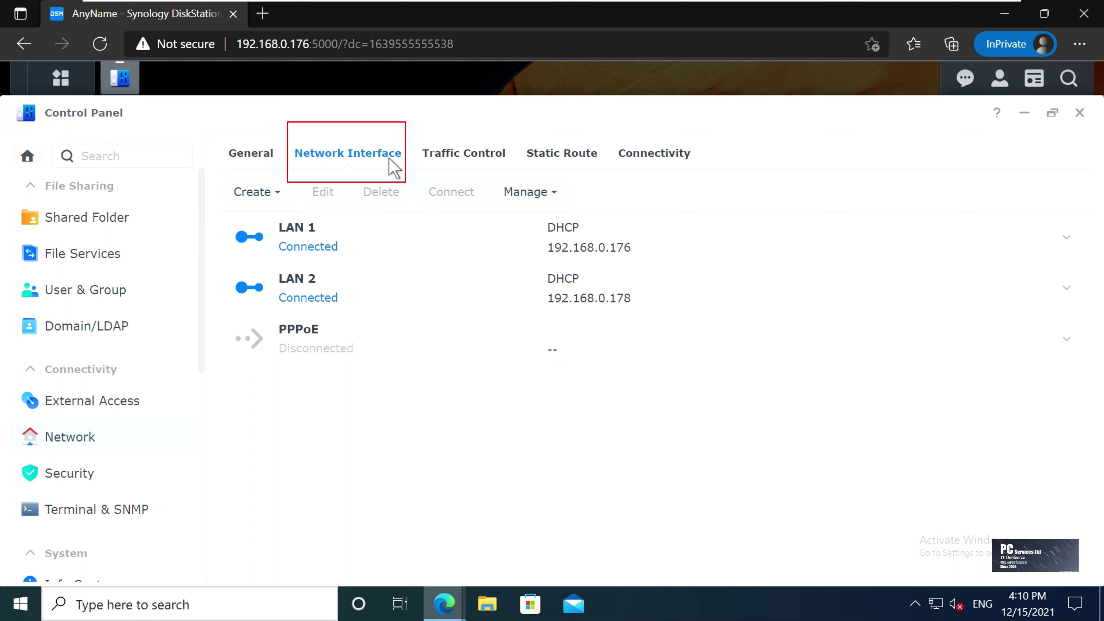
Switch LAN 1 to manual configuration keeping 192.168.0.176, then minimize the browser
{"action": "left_click", "coordinate": [403, 252]}
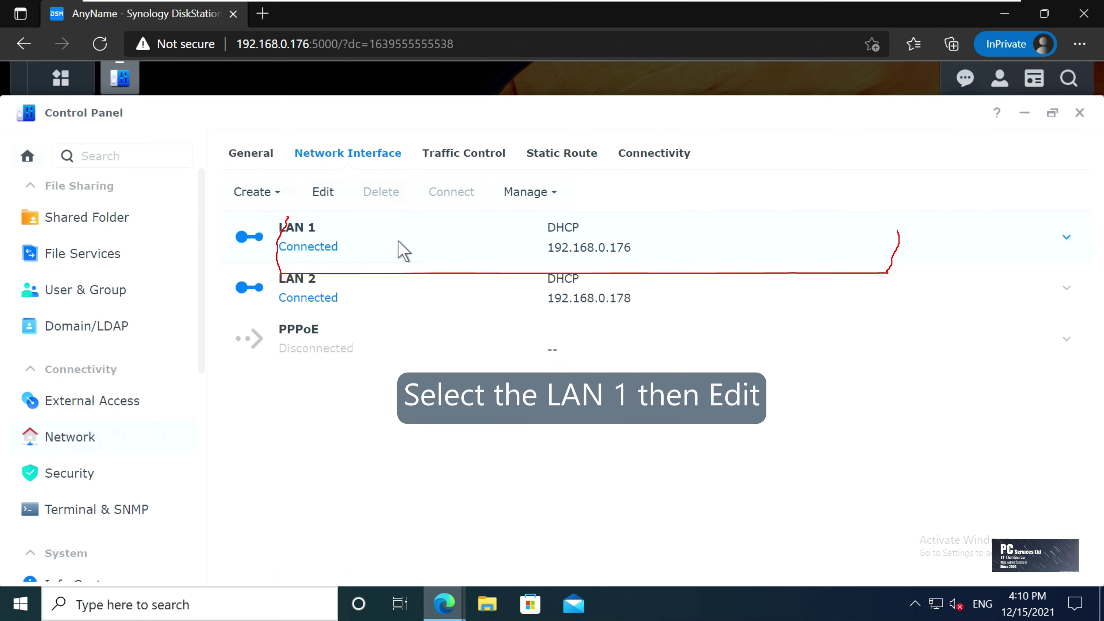
{"action": "left_click", "coordinate": [324, 192]}
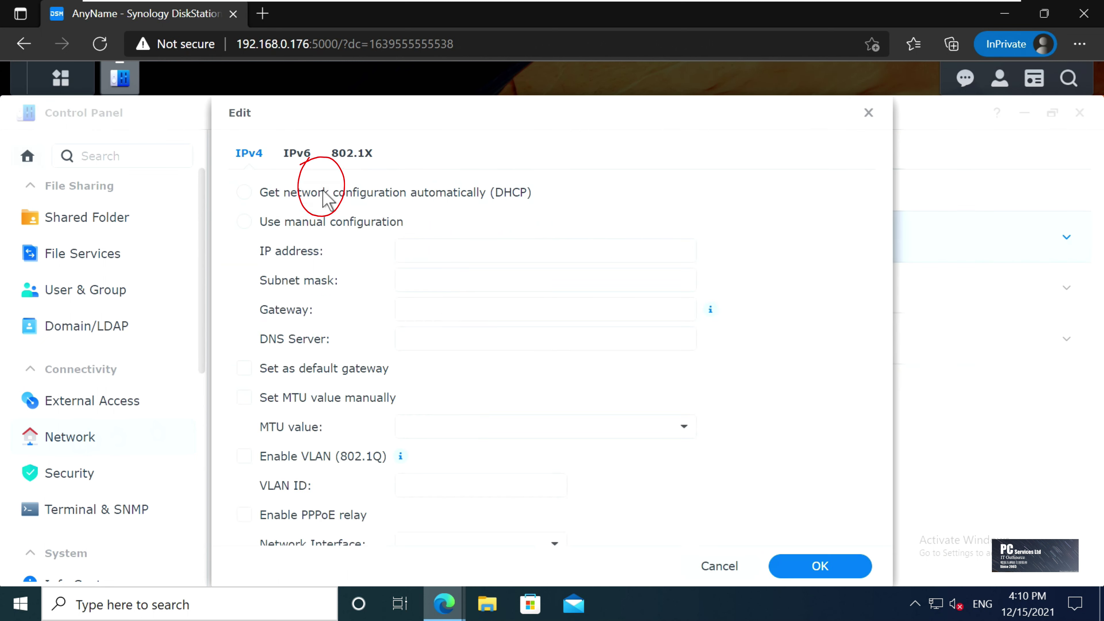
{"action": "left_click", "coordinate": [360, 222]}
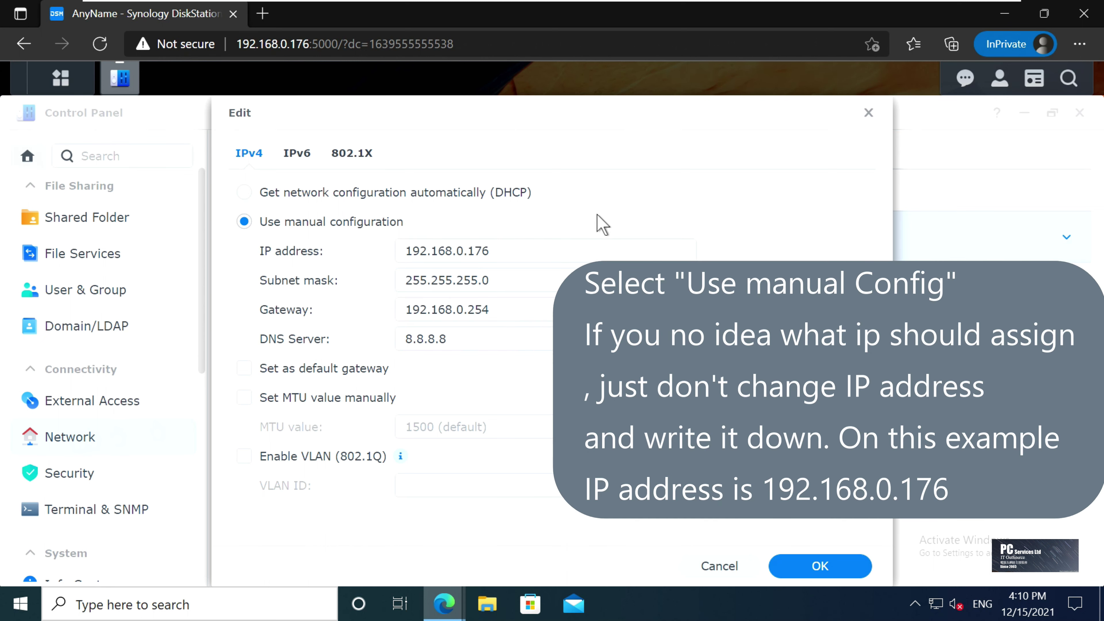
{"action": "left_click", "coordinate": [689, 251]}
{"action": "key", "text": "ctrl+a"}
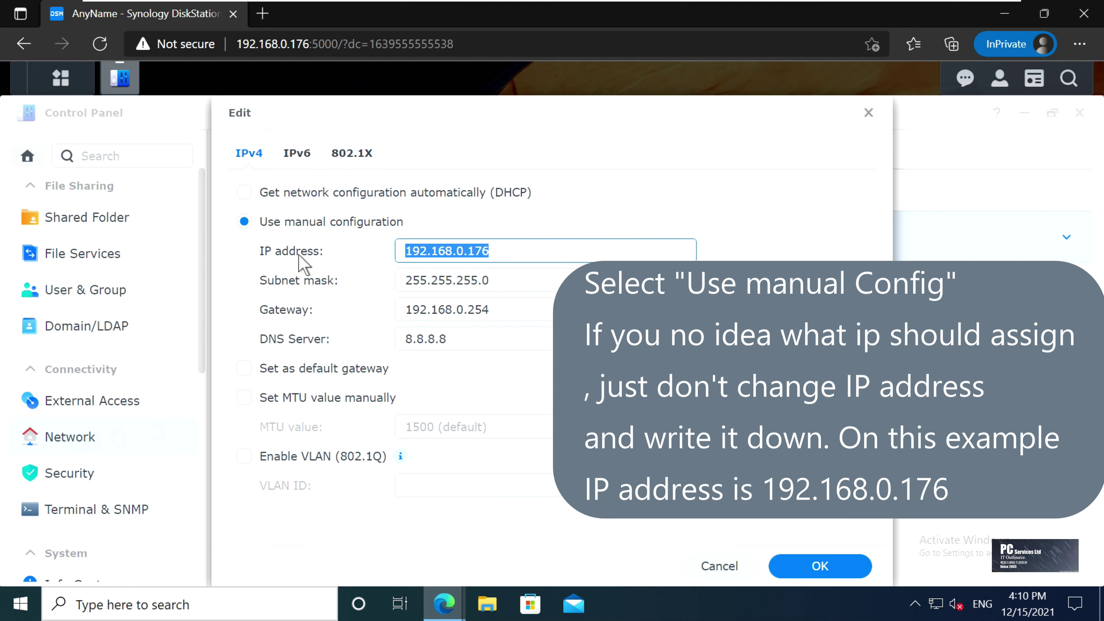
{"action": "left_click", "coordinate": [840, 570]}
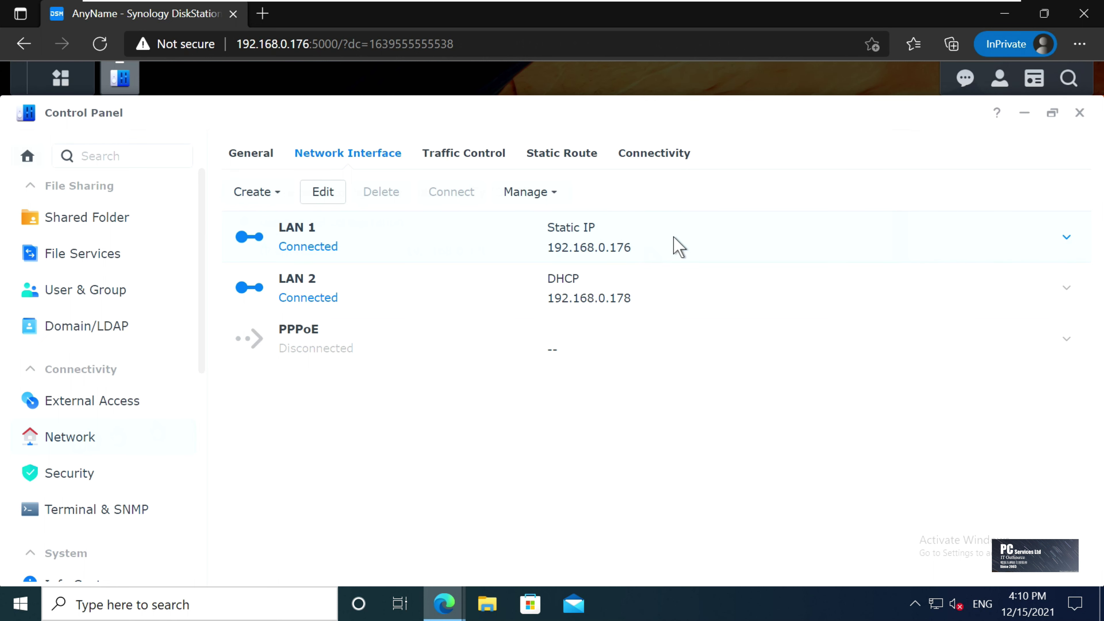
{"action": "left_click", "coordinate": [1006, 18]}
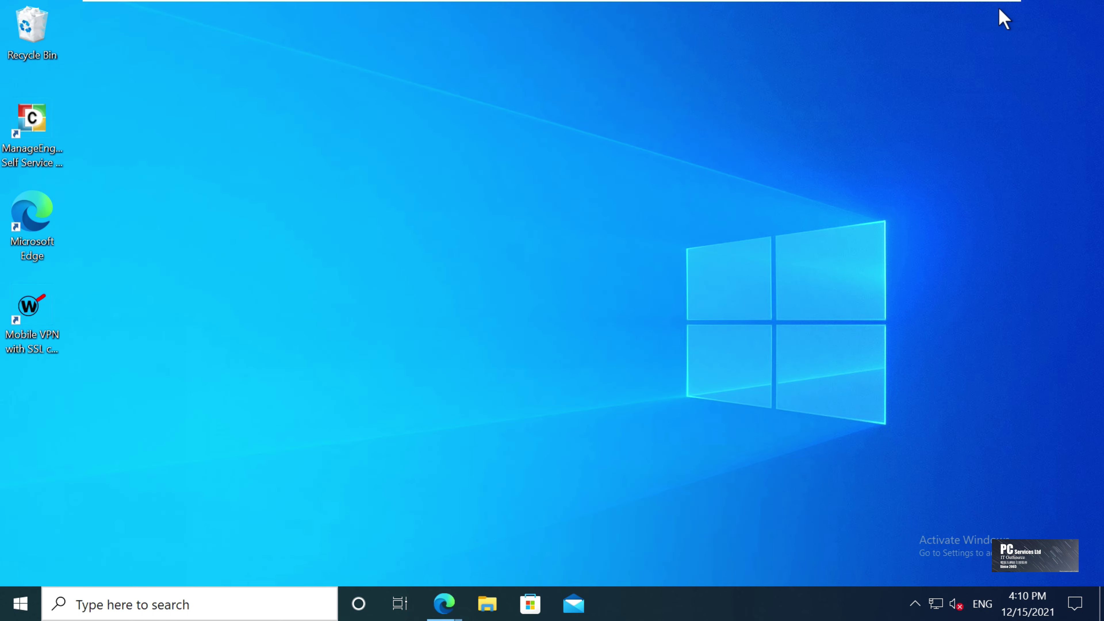
Connect to \\192.168.0.176 from Run, signing in with the NAS user's name and password and remembering the credentials
{"action": "right_click", "coordinate": [20, 607]}
{"action": "left_click", "coordinate": [66, 523]}
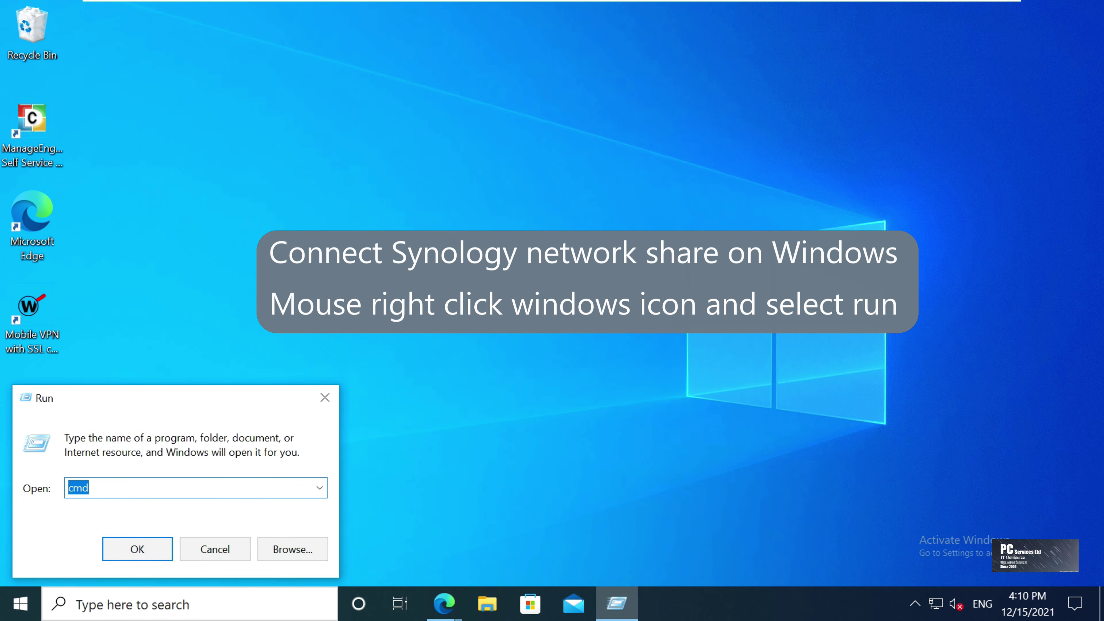
{"action": "type", "text": "\\\\"}
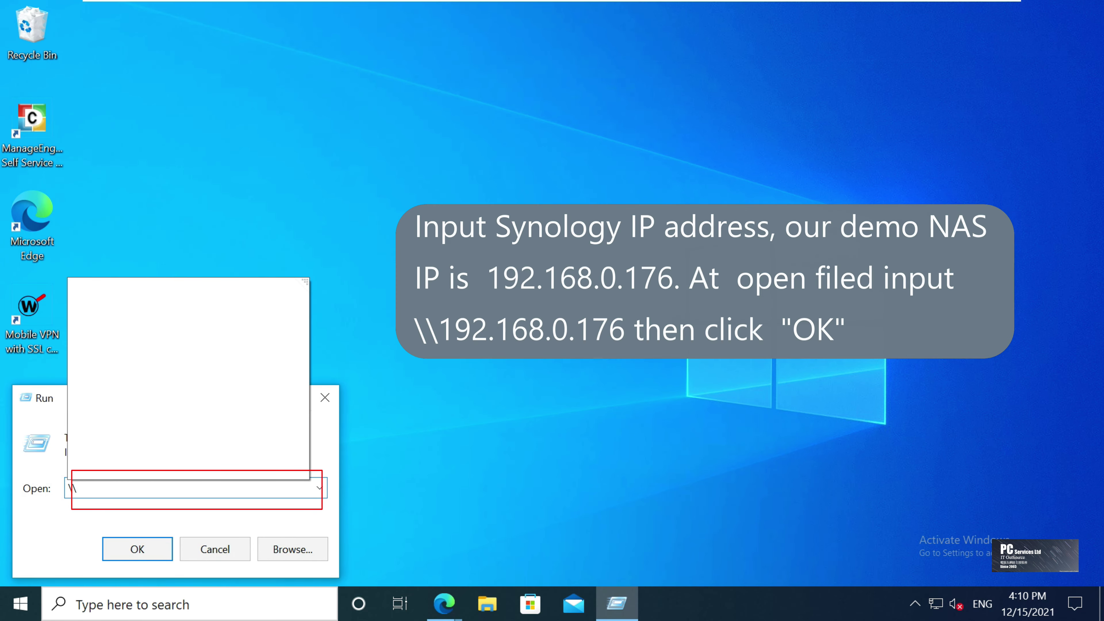
{"action": "type", "text": "192.168.0"}
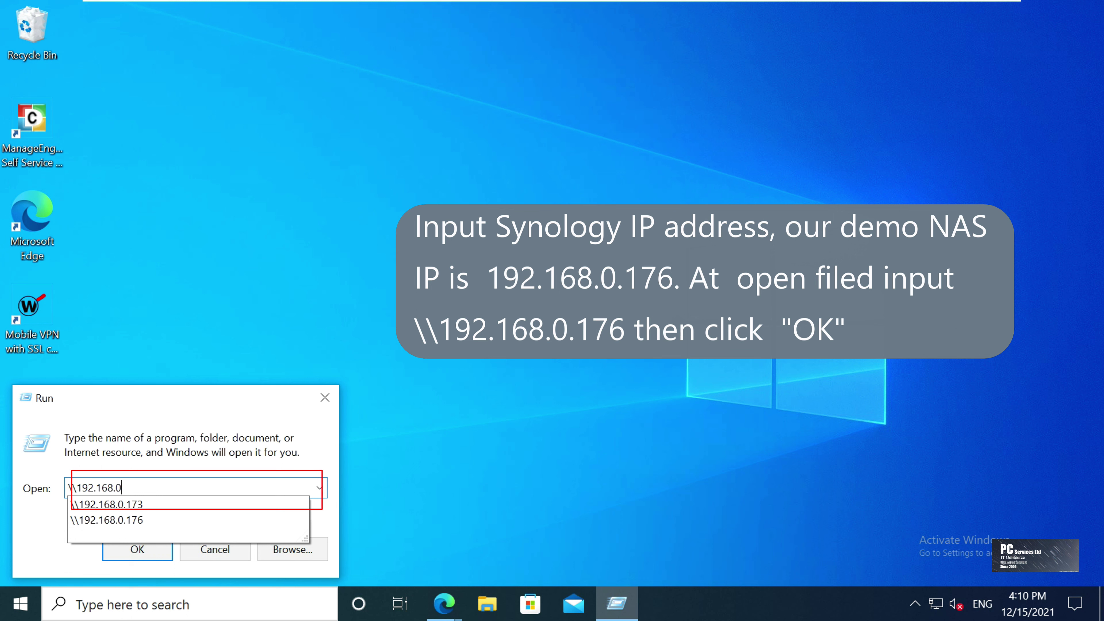
{"action": "type", "text": ".176"}
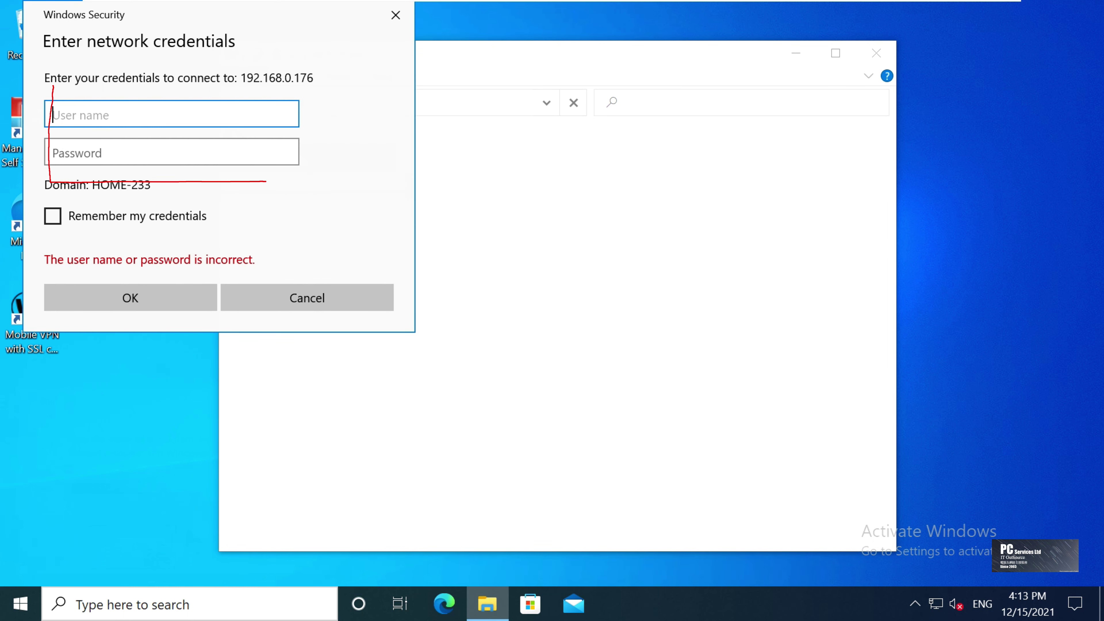
{"action": "type", "text": "demouser"}
{"action": "key", "text": "Tab"}
{"action": "type", "text": "•••••••"}
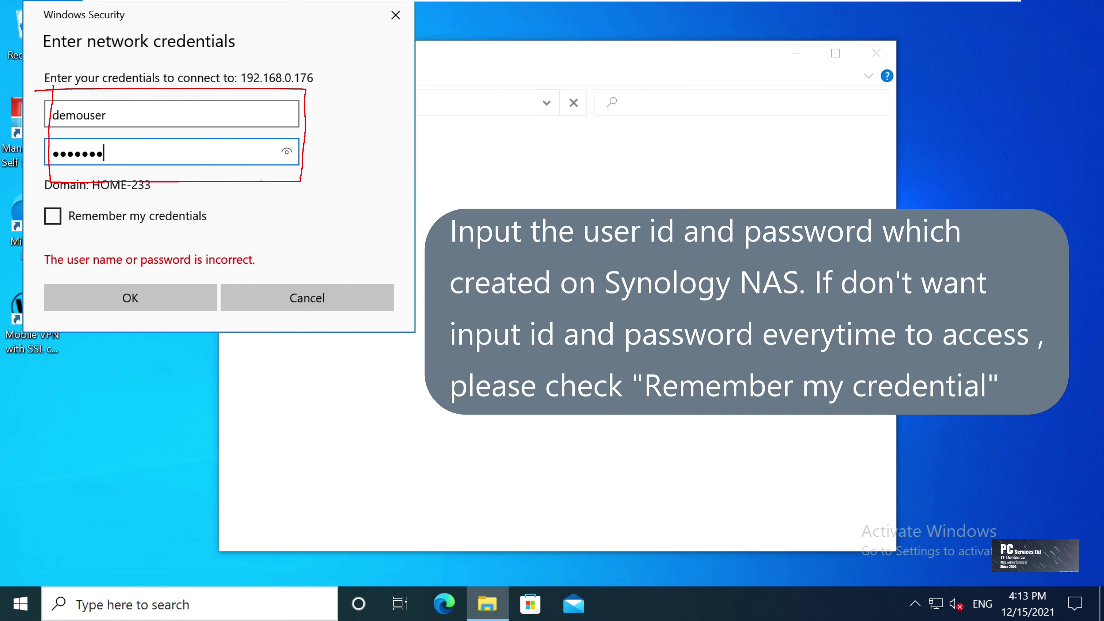
{"action": "type", "text": "••"}
{"action": "left_click", "coordinate": [167, 215]}
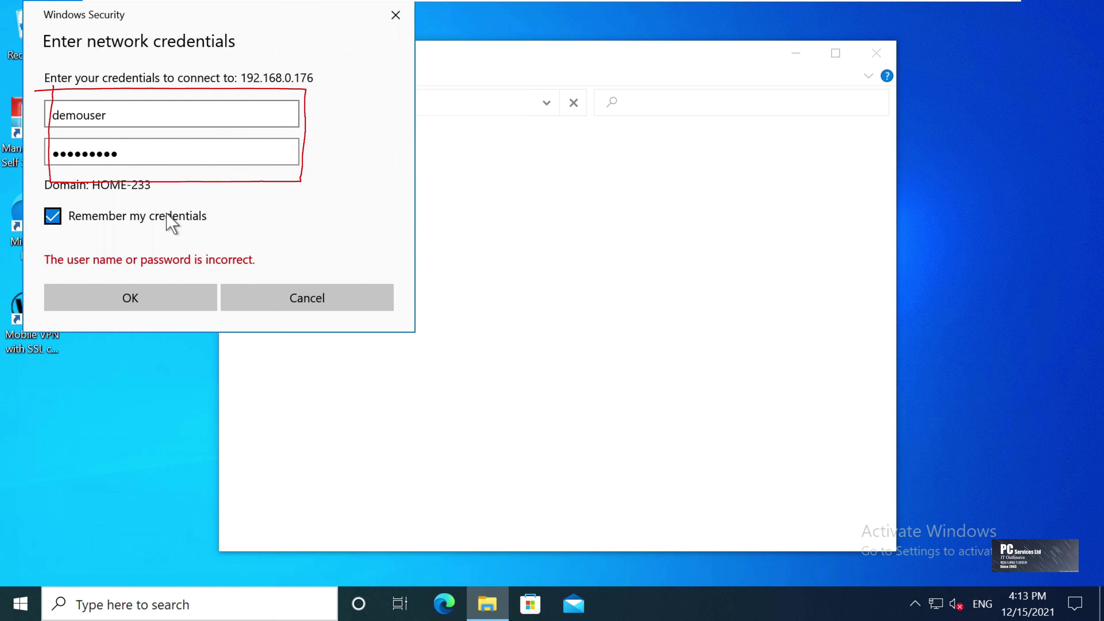
{"action": "left_click", "coordinate": [160, 301]}
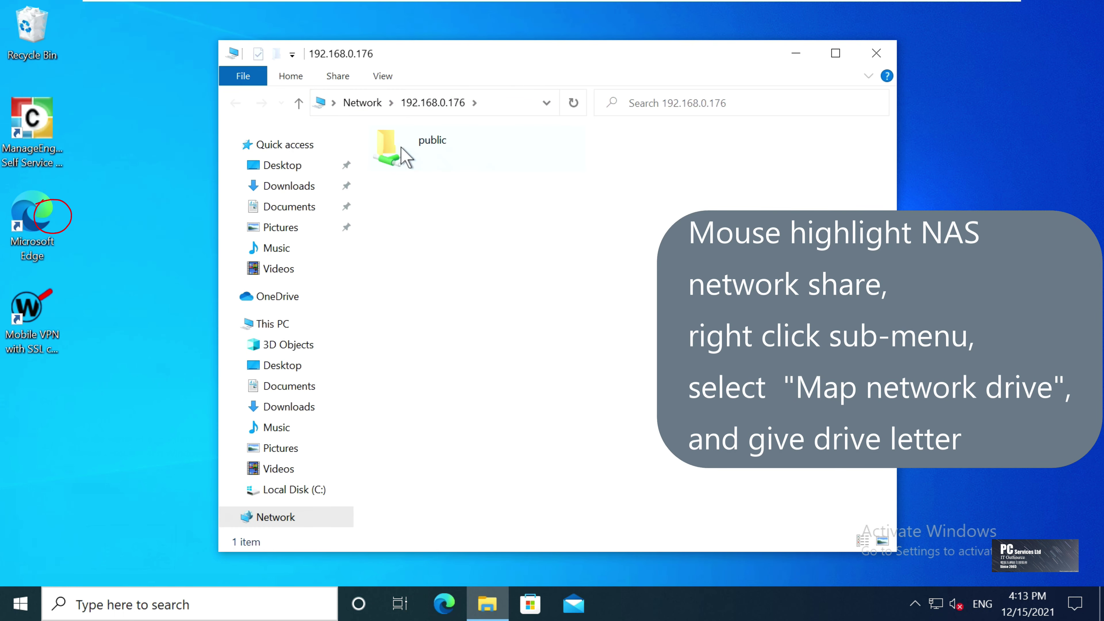
Map the NAS public share as network drive M:
{"action": "left_click", "coordinate": [402, 149]}
{"action": "right_click", "coordinate": [401, 148]}
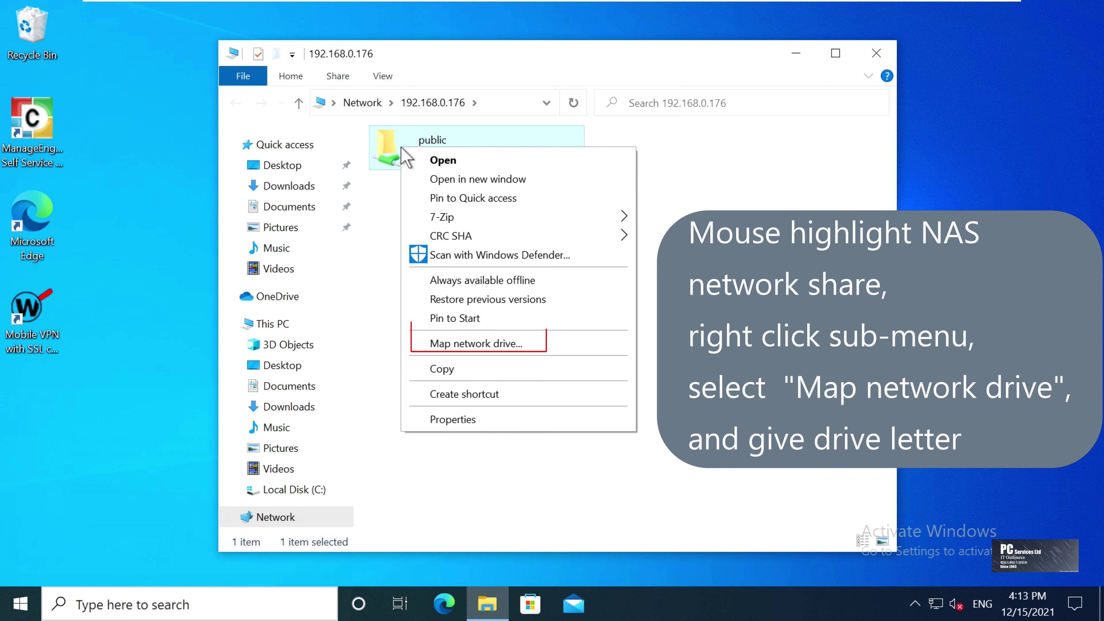
{"action": "left_click", "coordinate": [554, 341]}
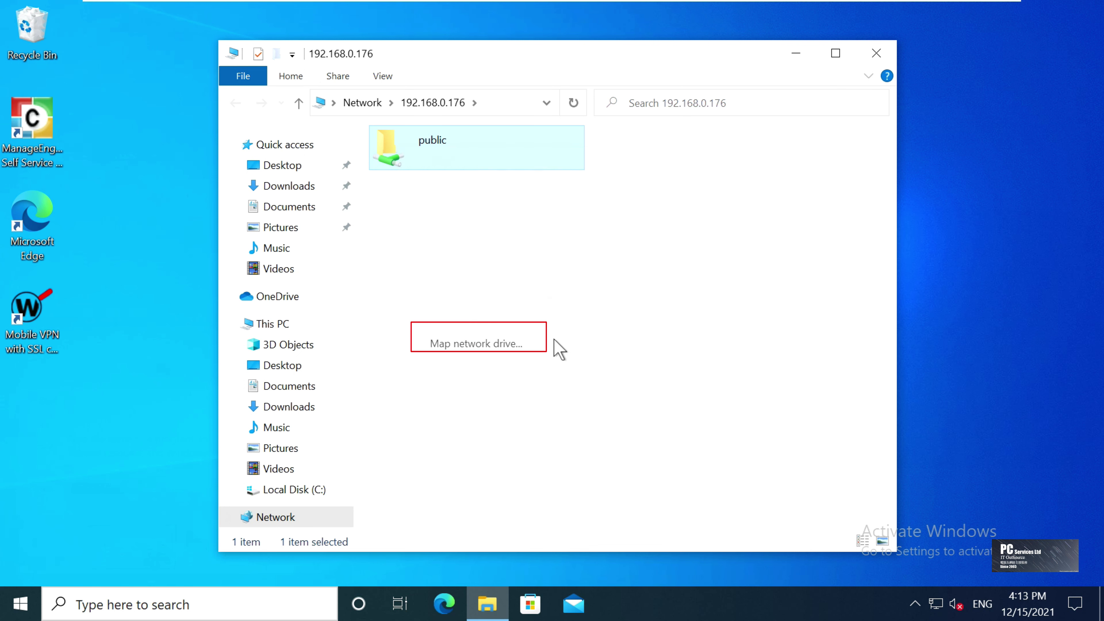
{"action": "left_click", "coordinate": [535, 283]}
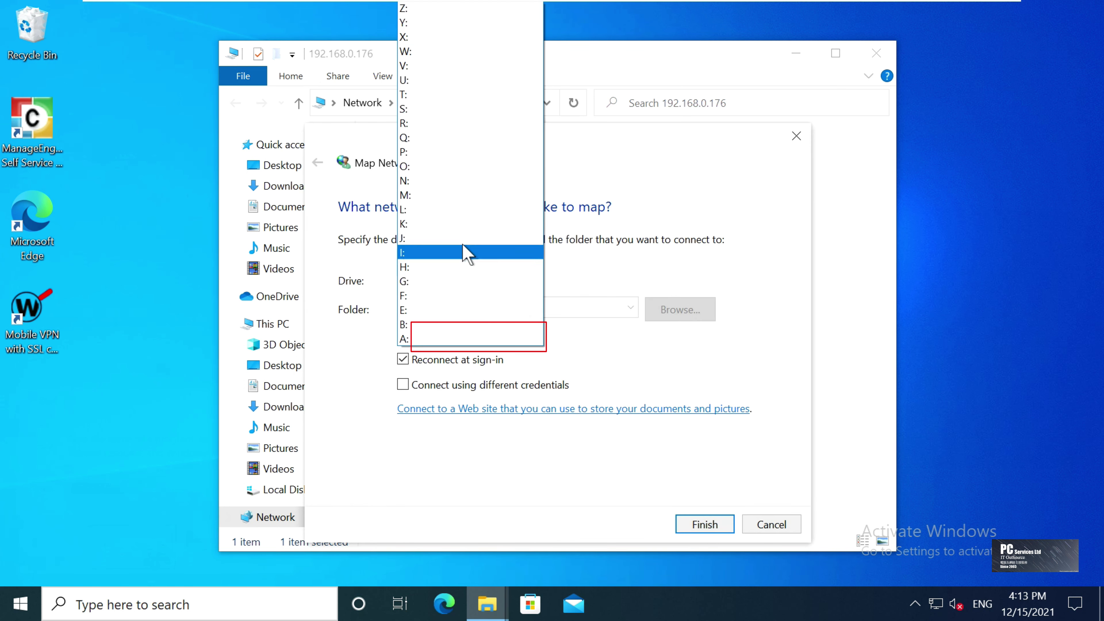
{"action": "left_click", "coordinate": [443, 201]}
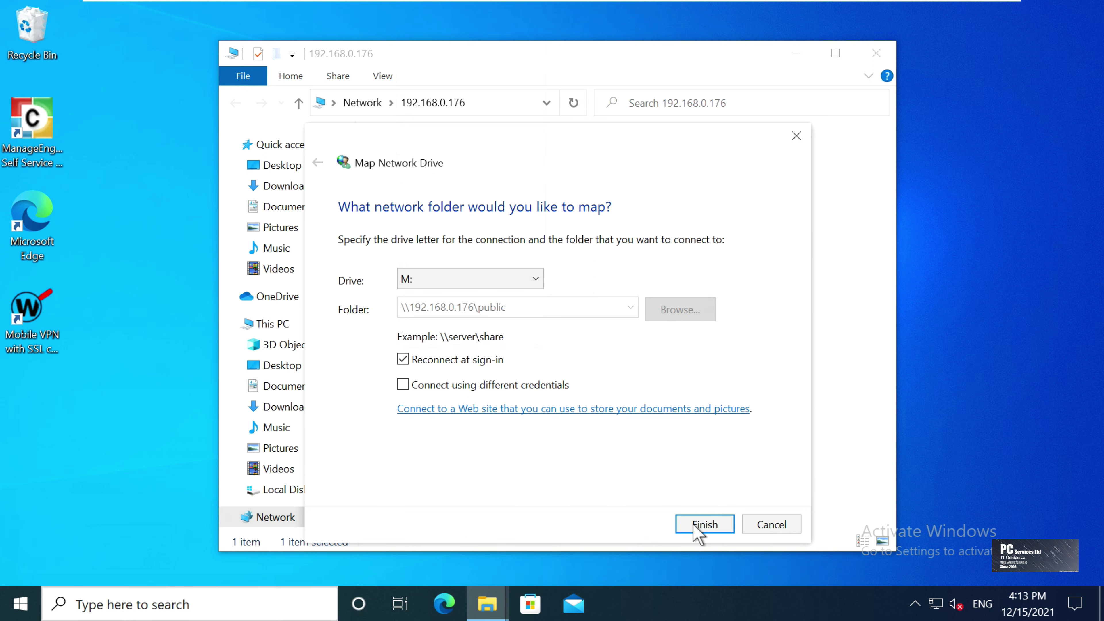
{"action": "left_click", "coordinate": [700, 530]}
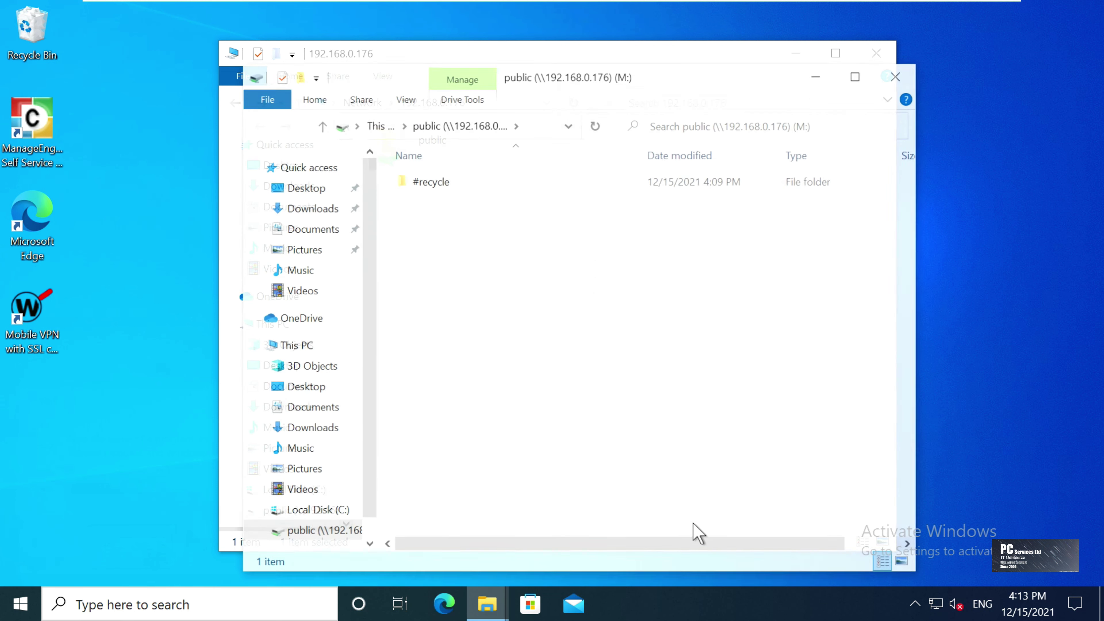
Close both Explorer windows and reopen File Explorer on This PC
{"action": "left_click", "coordinate": [906, 74]}
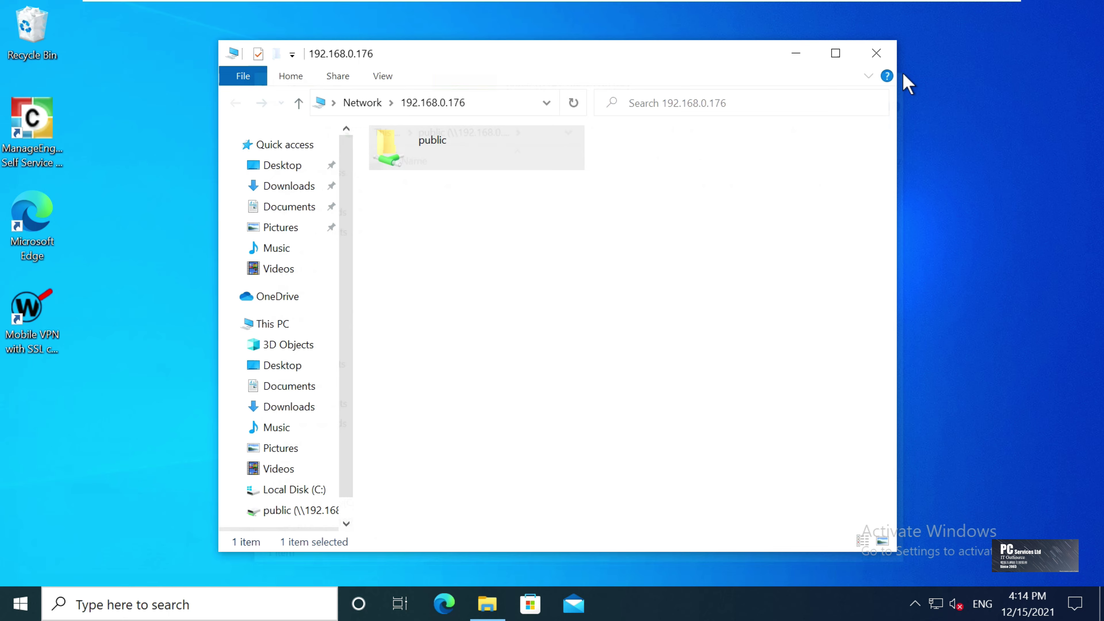
{"action": "left_click", "coordinate": [874, 54]}
{"action": "left_click", "coordinate": [481, 614]}
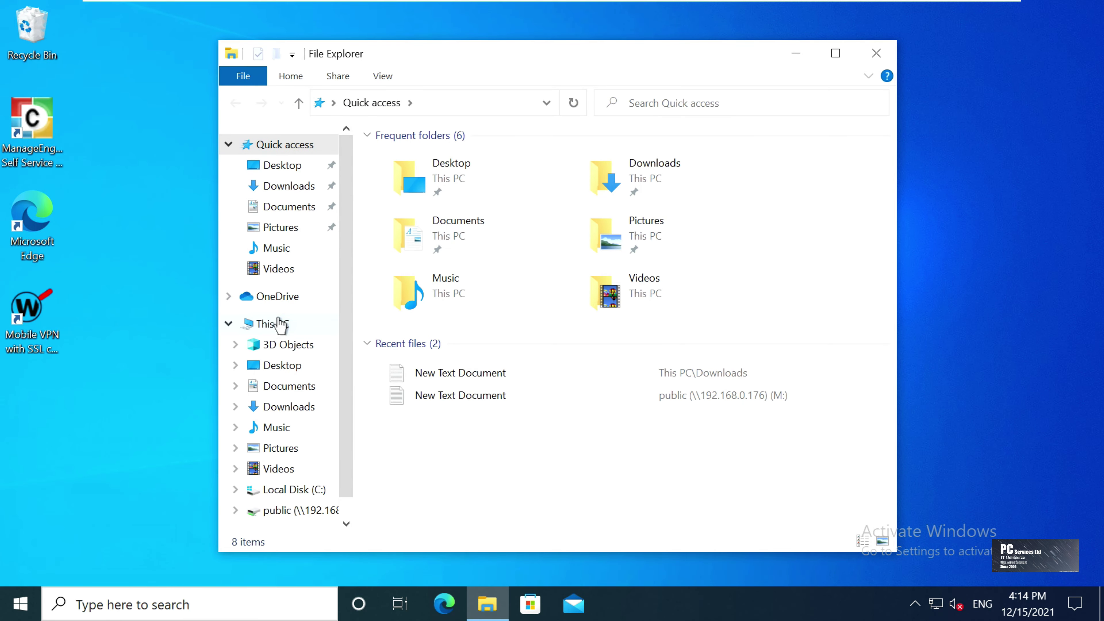
{"action": "left_click", "coordinate": [278, 323]}
Create a new folder named 'test' on the public (M:) drive, then close the window
{"action": "left_click", "coordinate": [521, 466]}
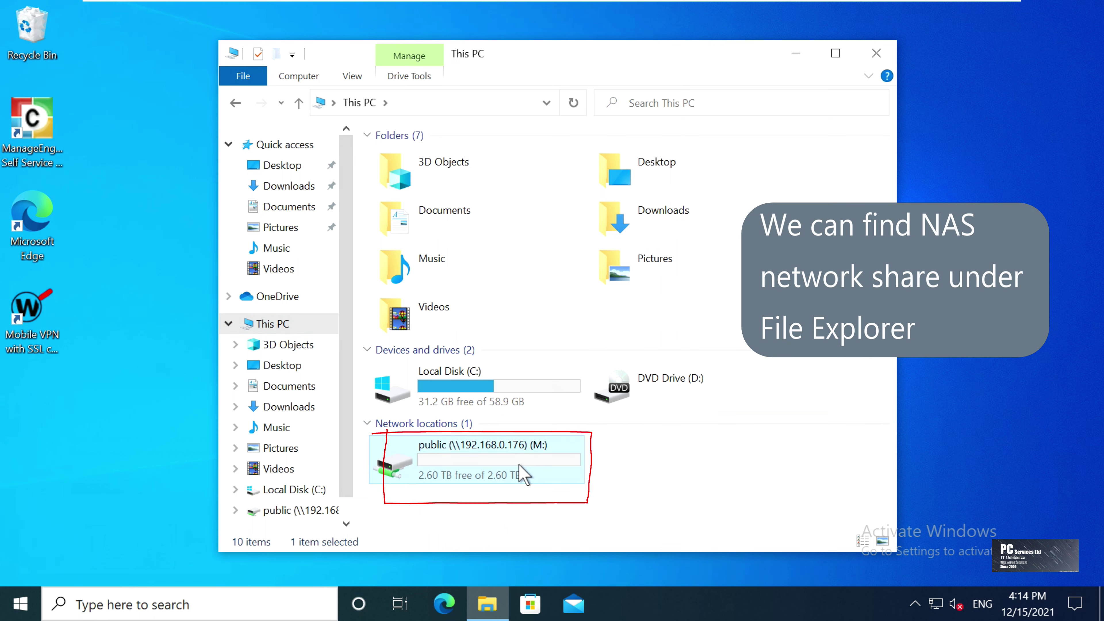
{"action": "double_click", "coordinate": [523, 474]}
{"action": "right_click", "coordinate": [457, 234]}
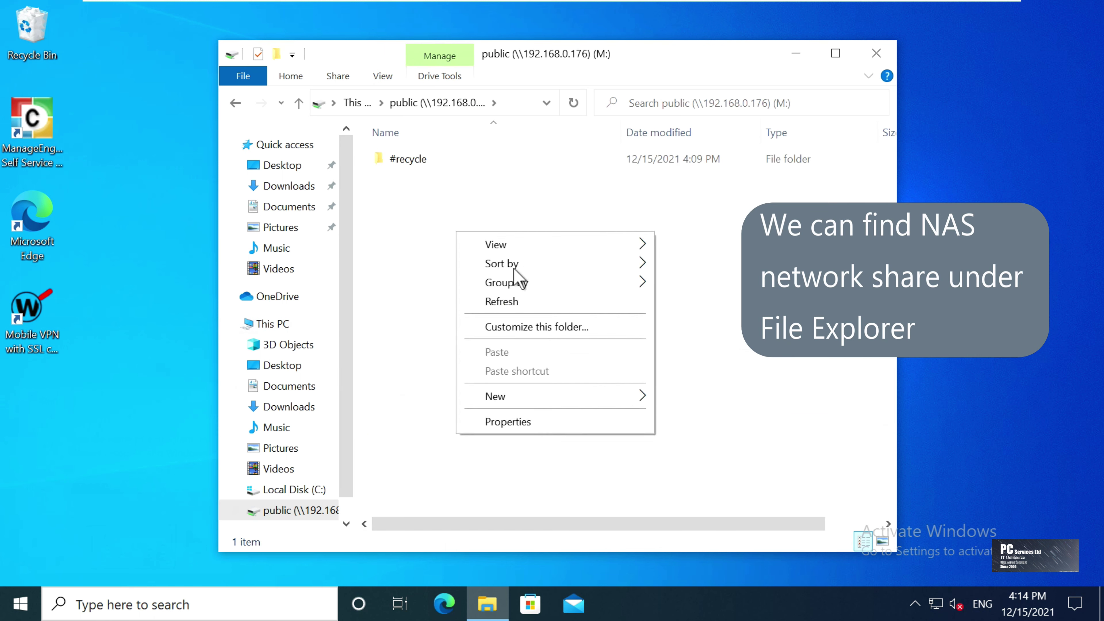
{"action": "mouse_move", "coordinate": [553, 404]}
{"action": "left_click", "coordinate": [685, 396]}
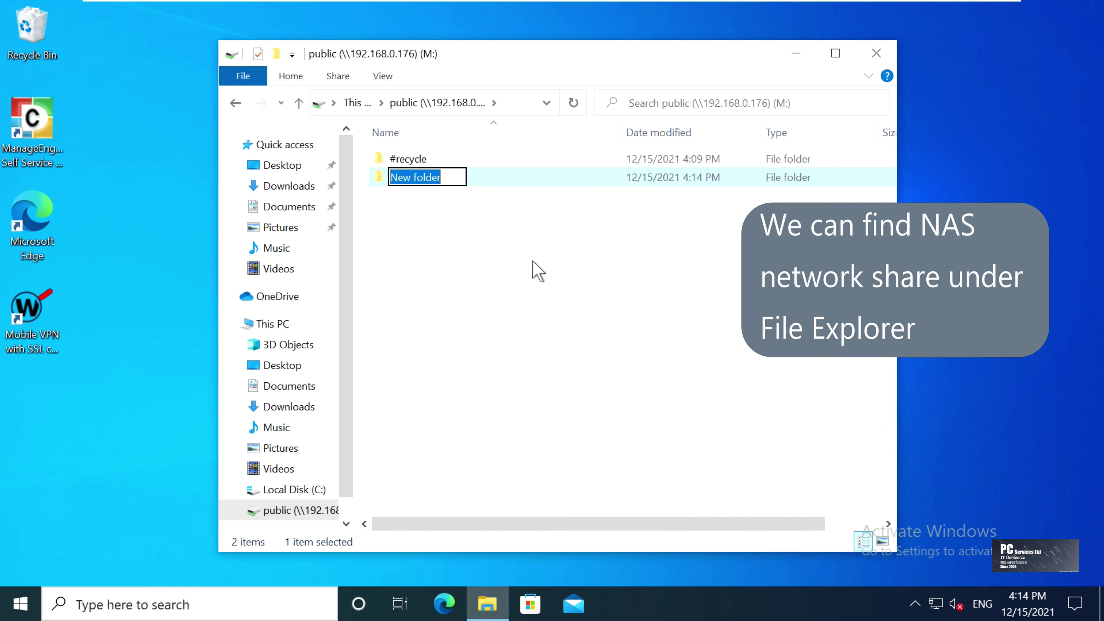
{"action": "type", "text": "test"}
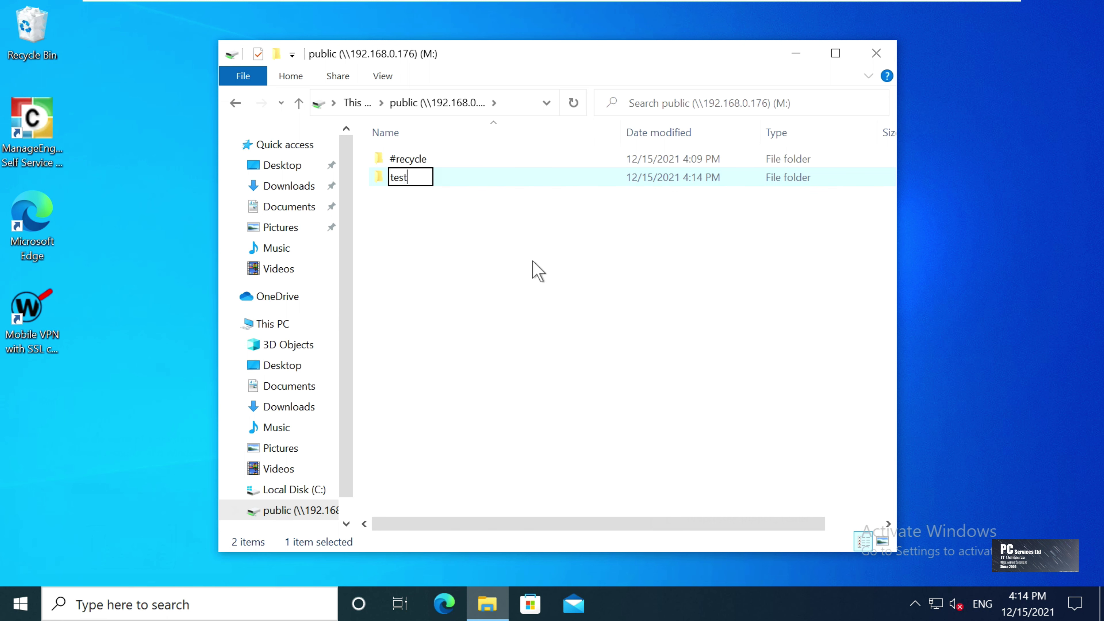
{"action": "key", "text": "Return"}
{"action": "left_click", "coordinate": [634, 345]}
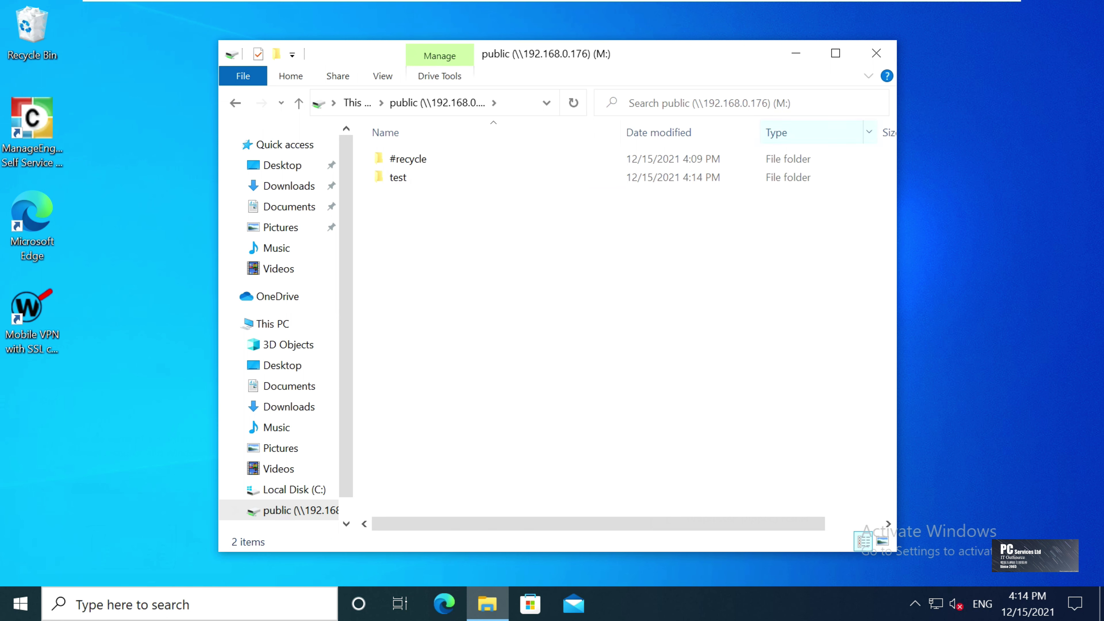
{"action": "left_click", "coordinate": [876, 55]}
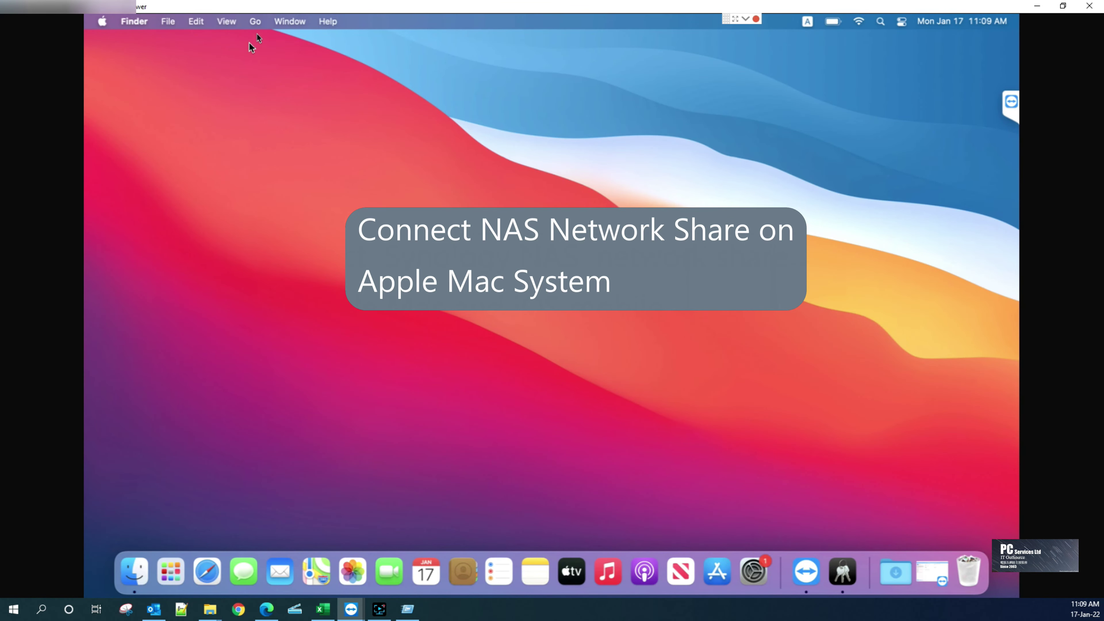
Connect Finder to the server at 192.168.0.176 via Connect to Server
{"action": "left_click", "coordinate": [256, 22]}
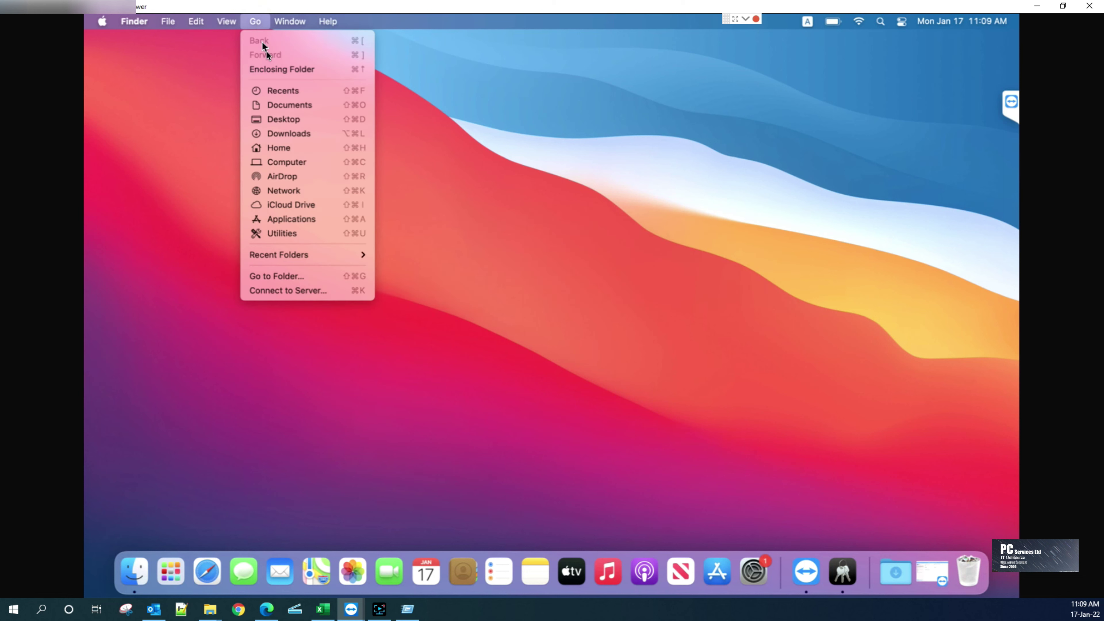
{"action": "left_click", "coordinate": [345, 292]}
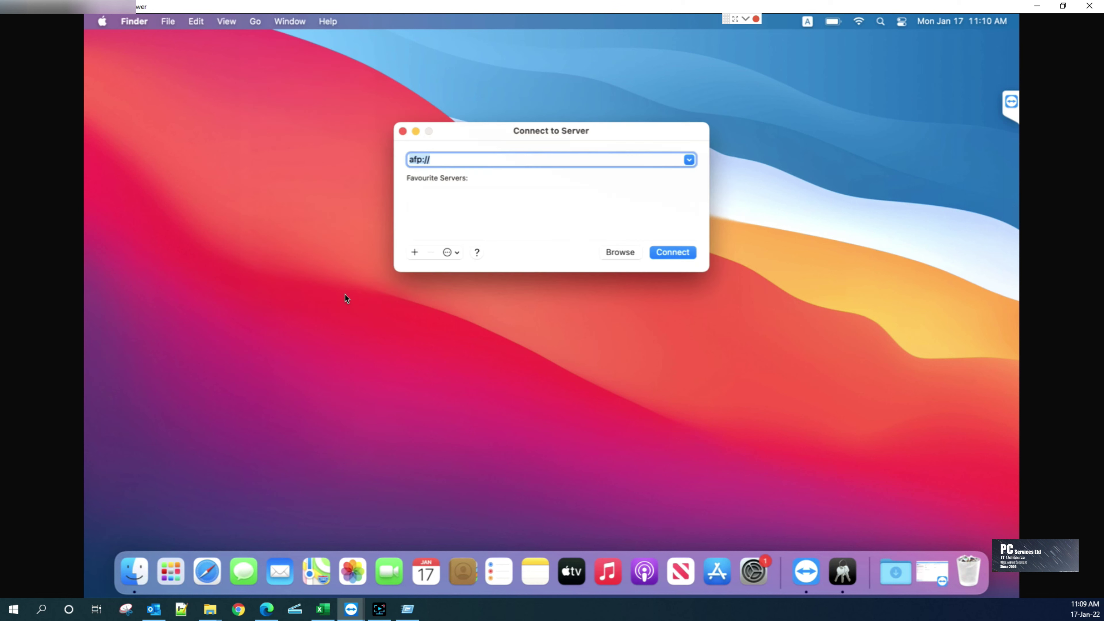
{"action": "left_click", "coordinate": [463, 162]}
{"action": "key", "text": "BackSpace"}
{"action": "key", "text": "BackSpace"}
{"action": "key", "text": "BackSpace"}
{"action": "key", "text": "BackSpace"}
{"action": "type", "text": "192.168.0.176"}
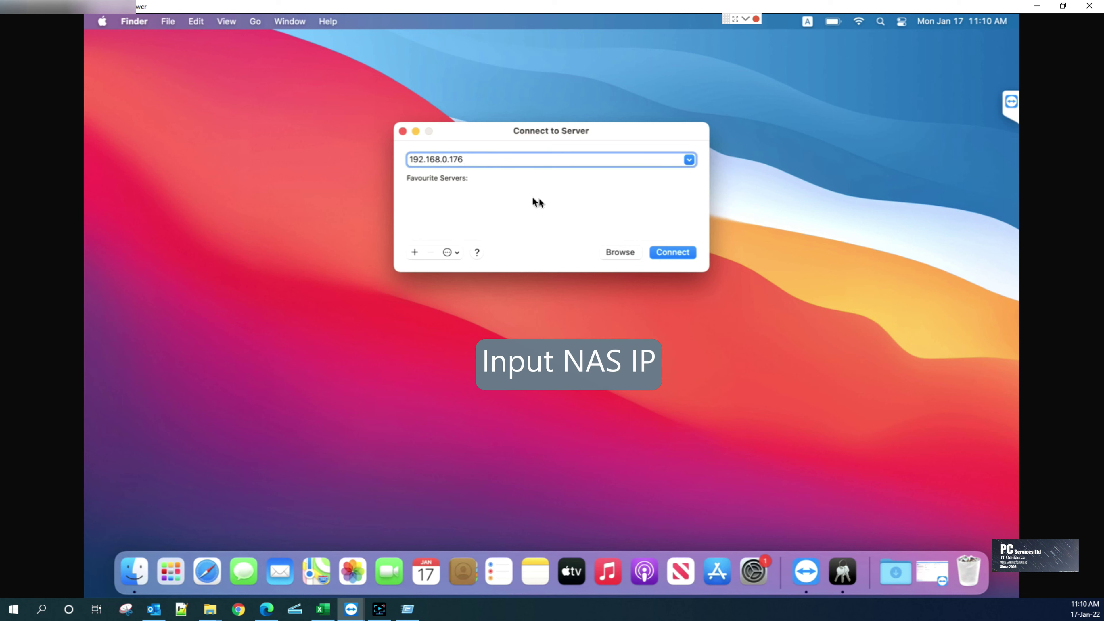
{"action": "left_click", "coordinate": [689, 255]}
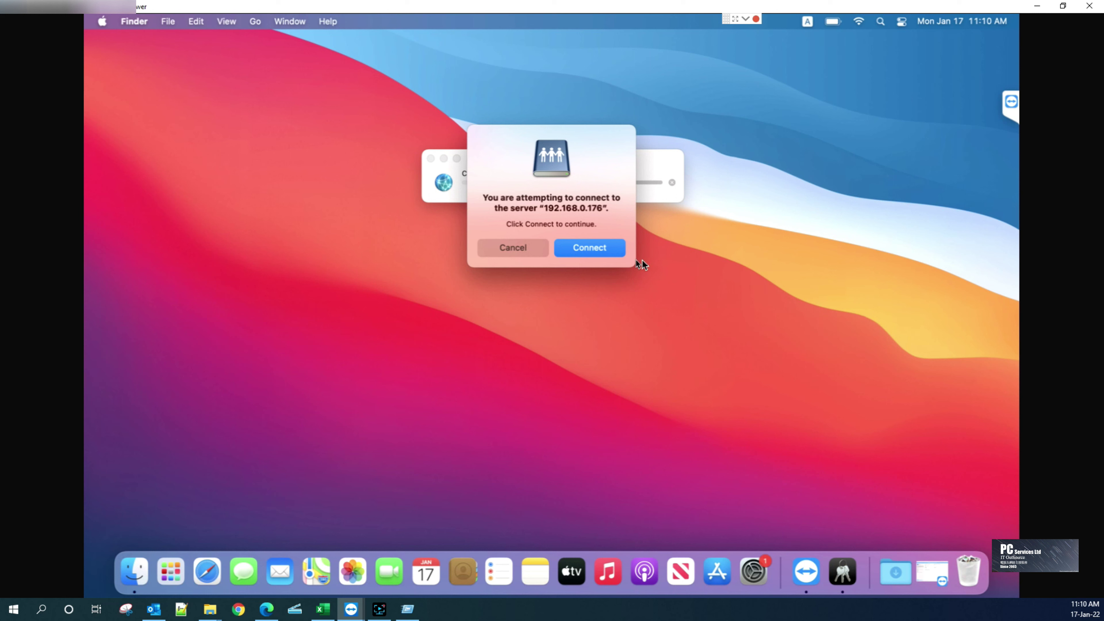
{"action": "left_click", "coordinate": [594, 246]}
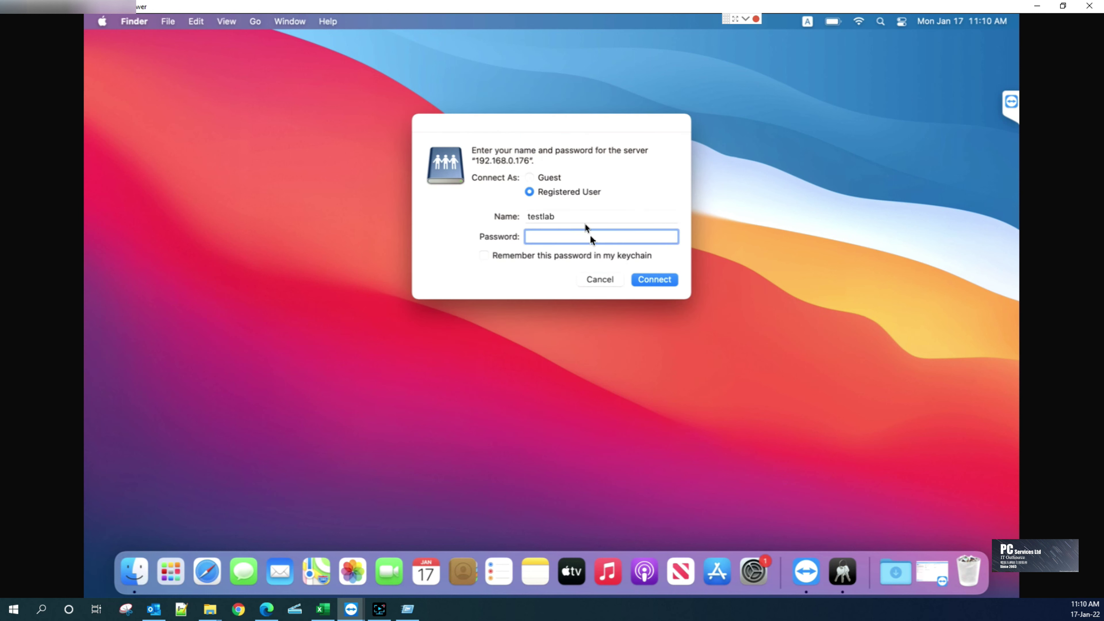
Sign in as the registered NAS user, saving the password in the keychain
{"action": "left_click", "coordinate": [579, 214]}
{"action": "double_click", "coordinate": [550, 215]}
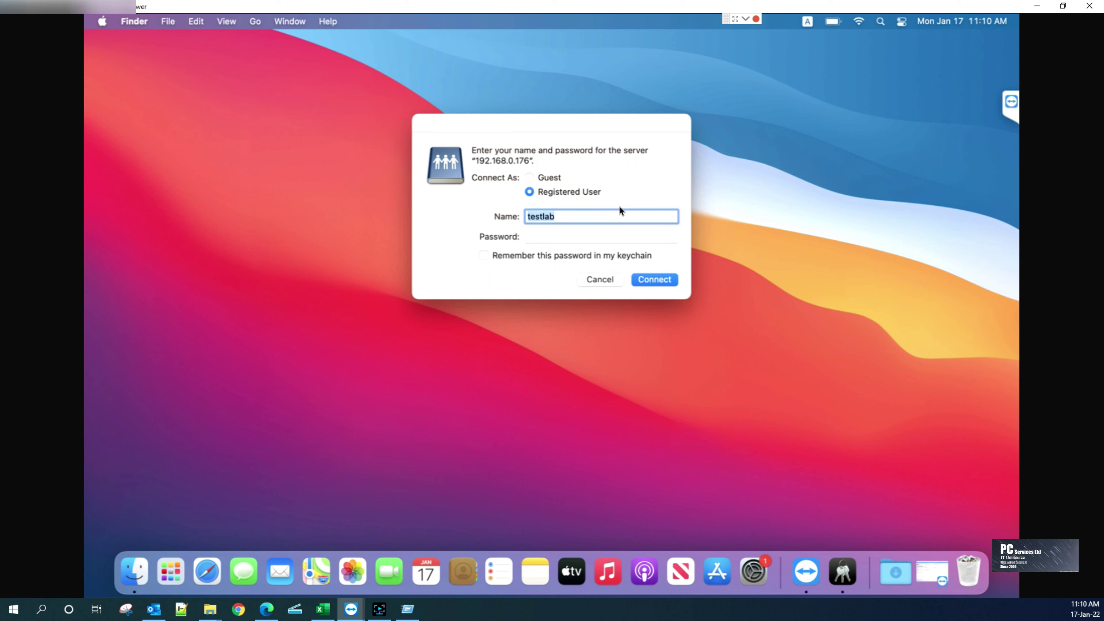
{"action": "type", "text": "demouser"}
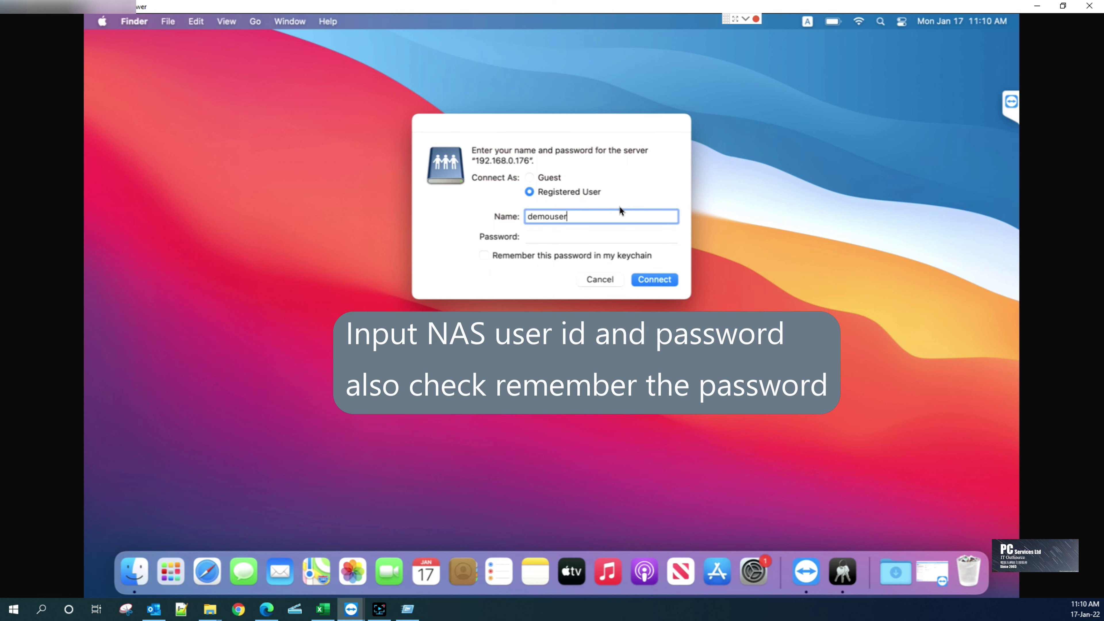
{"action": "left_click", "coordinate": [606, 242]}
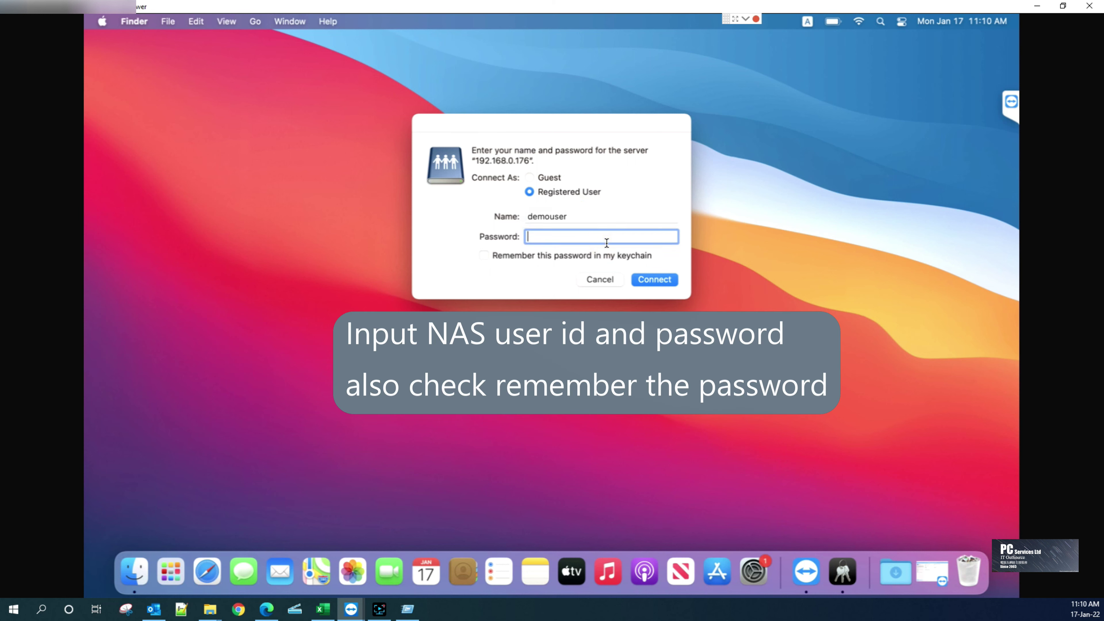
{"action": "type", "text": "•••••••••"}
{"action": "left_click", "coordinate": [569, 255]}
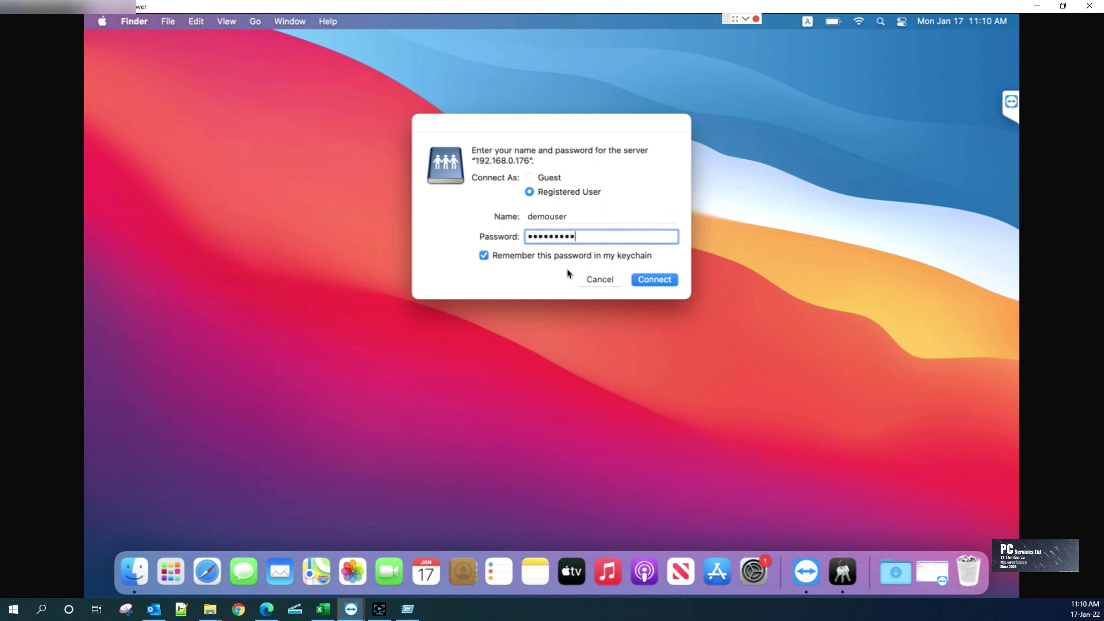
{"action": "left_click", "coordinate": [671, 280]}
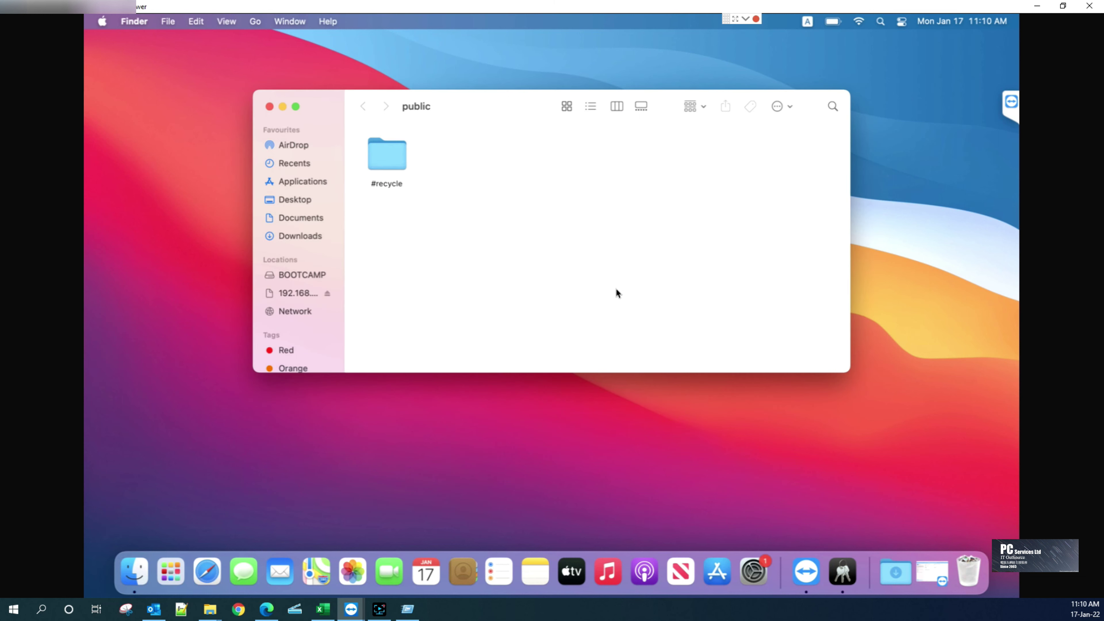
Tick Connected servers in Finder's General preferences so the public share appears on the desktop
{"action": "left_click", "coordinate": [138, 202]}
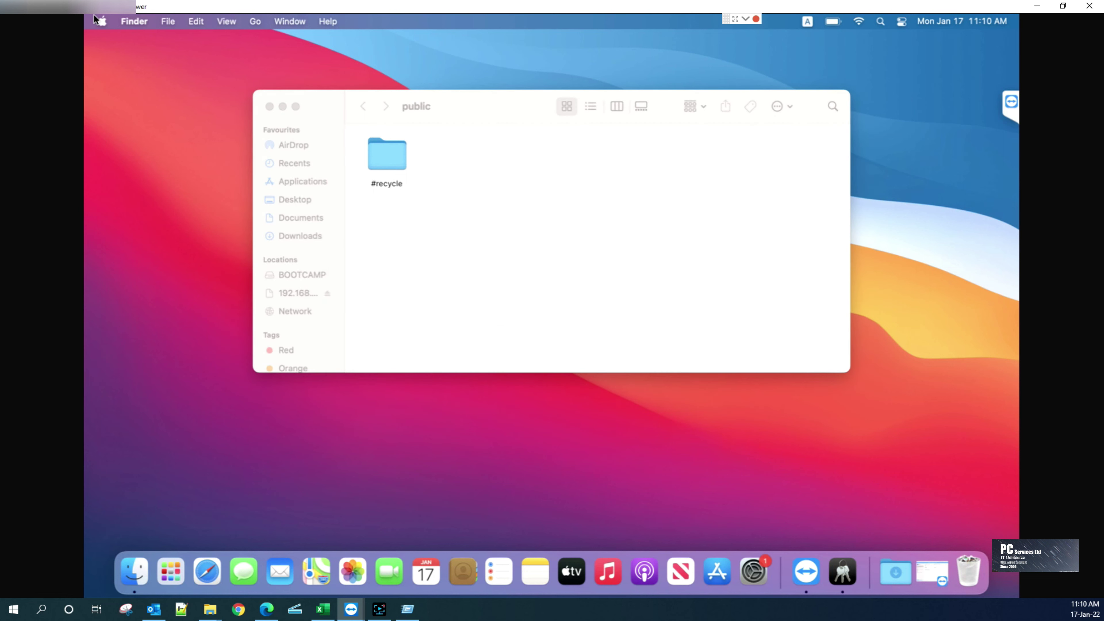
{"action": "left_click", "coordinate": [126, 22]}
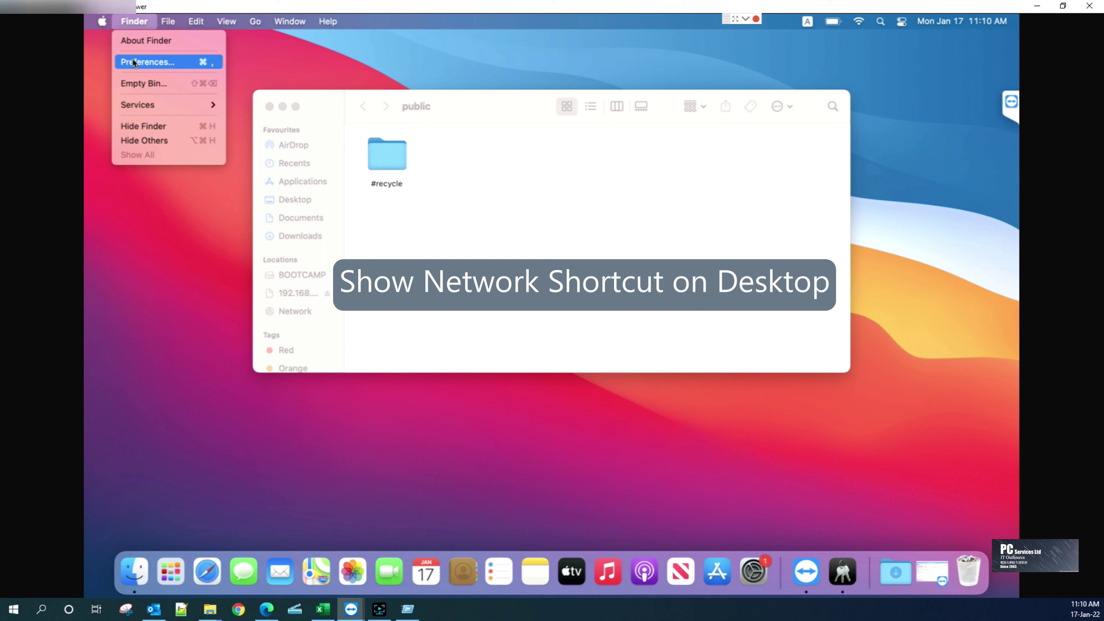
{"action": "left_click", "coordinate": [183, 62]}
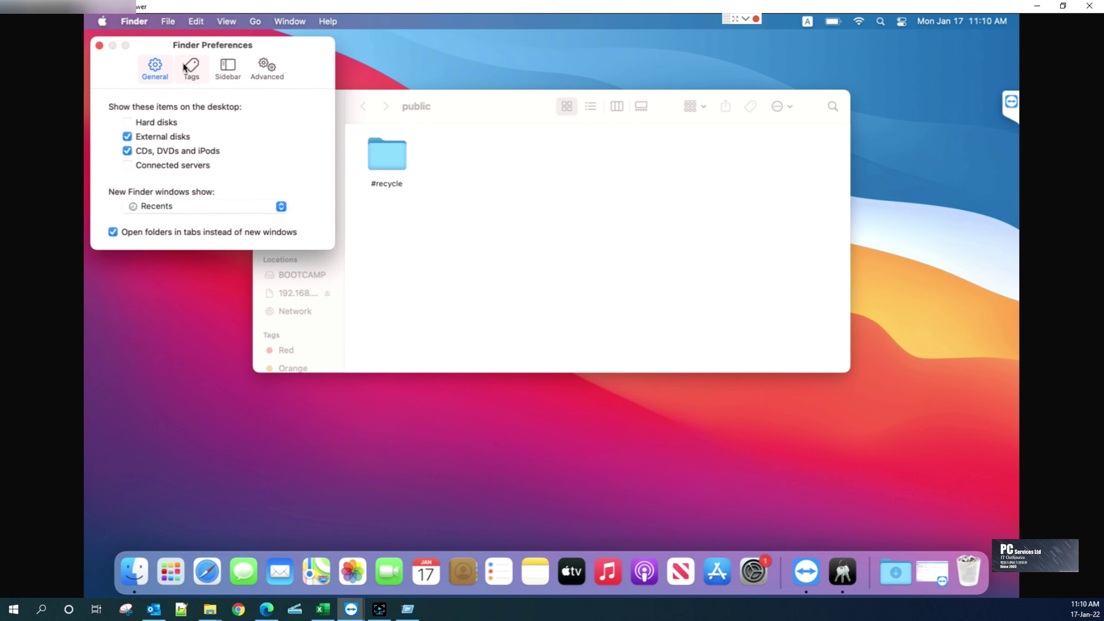
{"action": "left_click", "coordinate": [207, 168]}
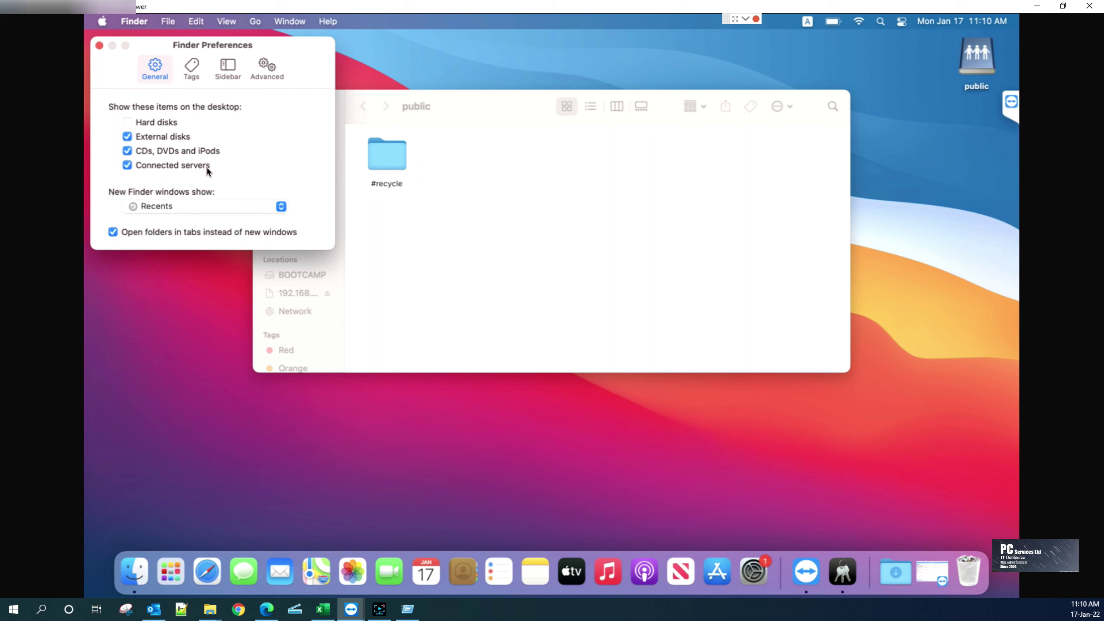
{"action": "left_click", "coordinate": [98, 46]}
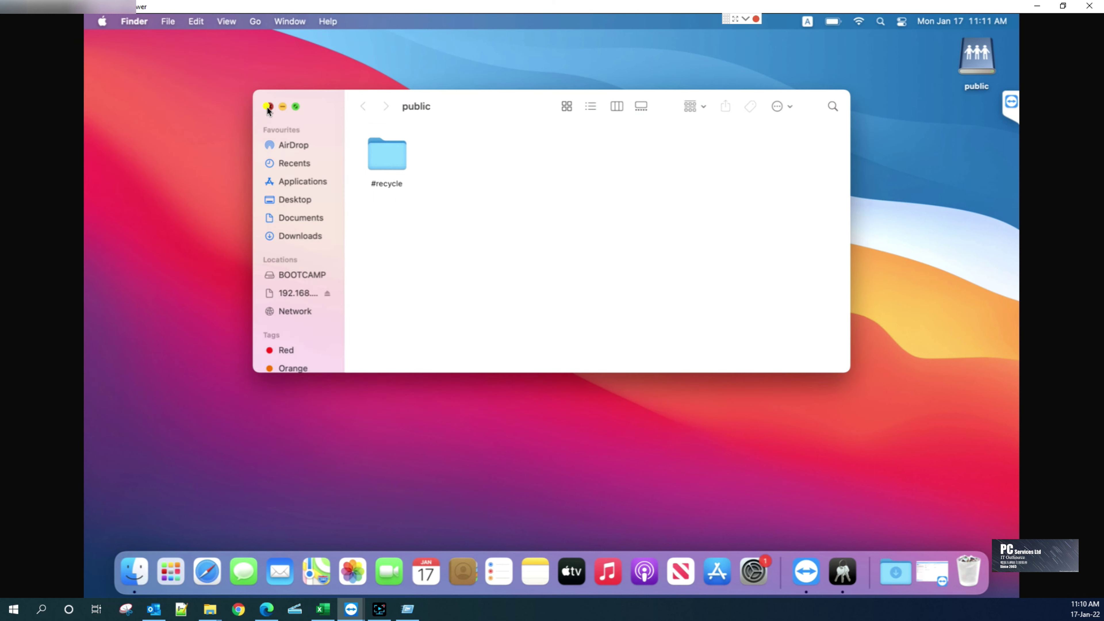